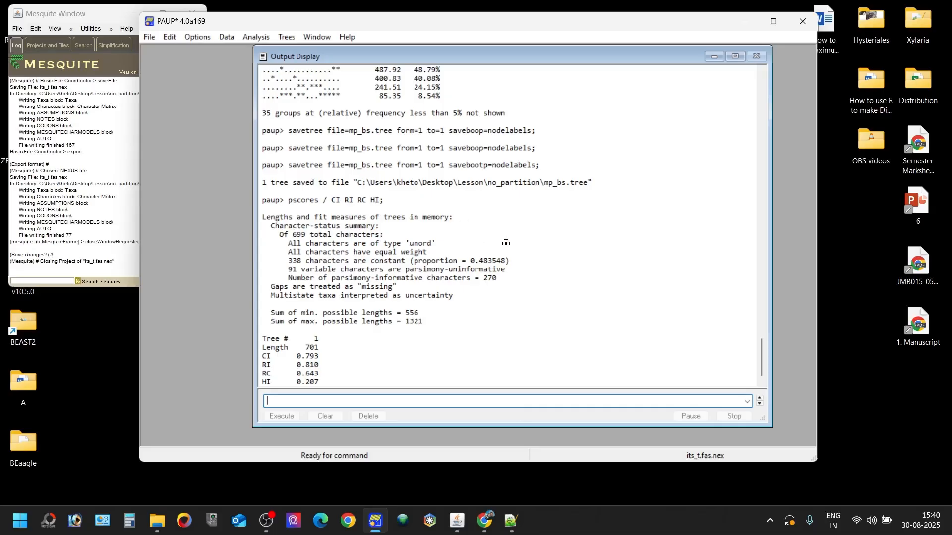
- Close the PAUP* and RASP windows and open the partition folder inside the Lesson folder on the desktop
click(802, 21)
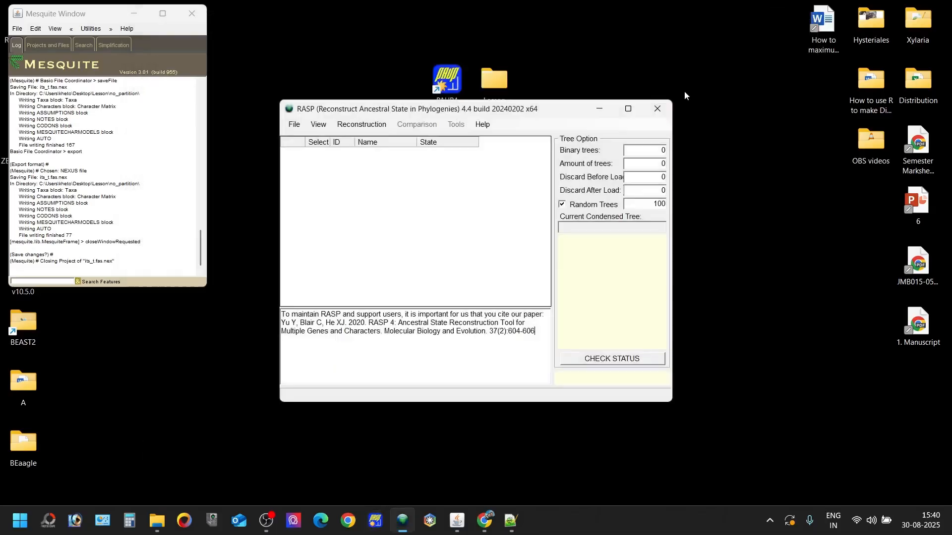
click(657, 109)
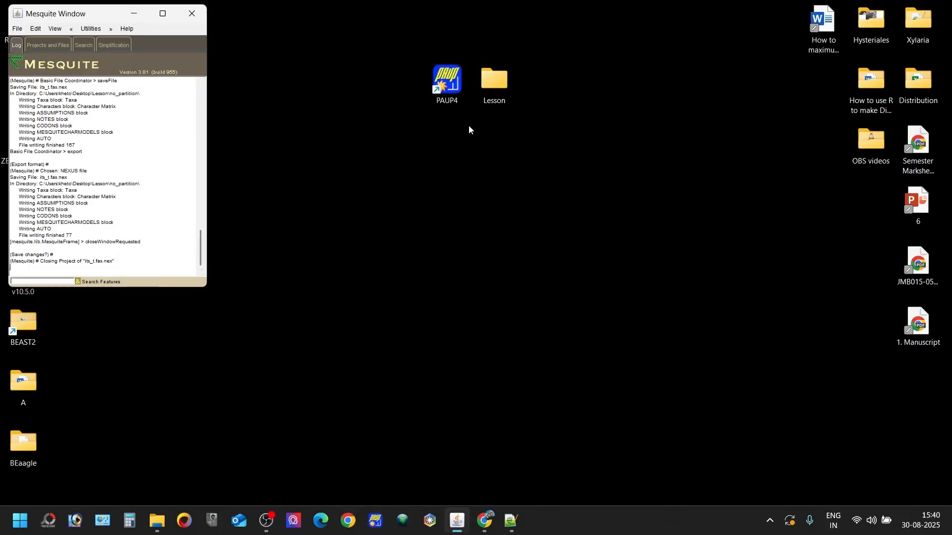
click(495, 87)
double_click(494, 88)
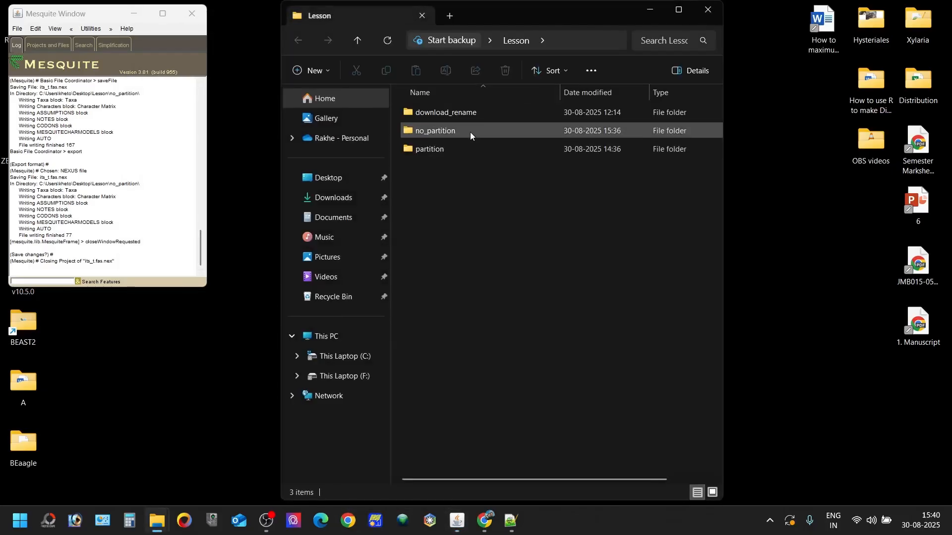
double_click(461, 148)
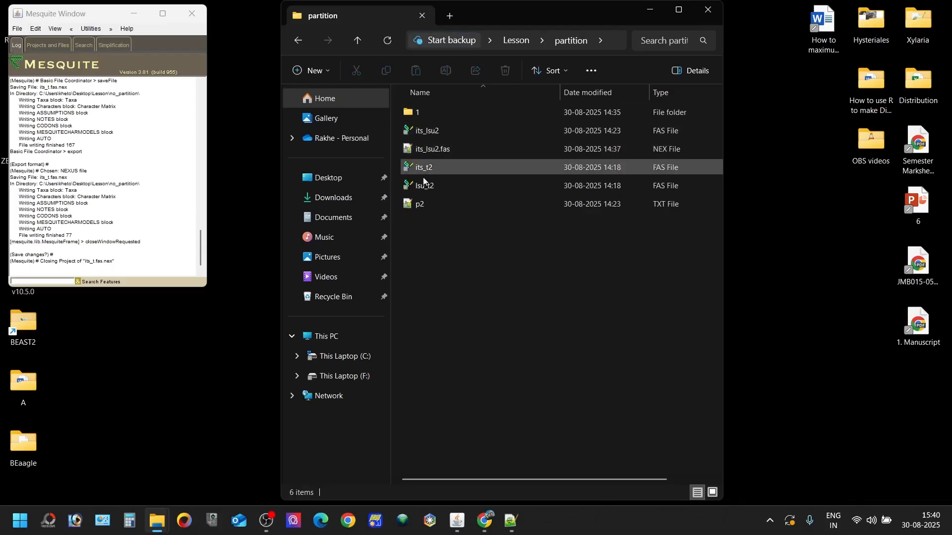
- Open the its_lsu2 FAS alignment in BioEdit, view it through to its last positions, and close it
click(453, 166)
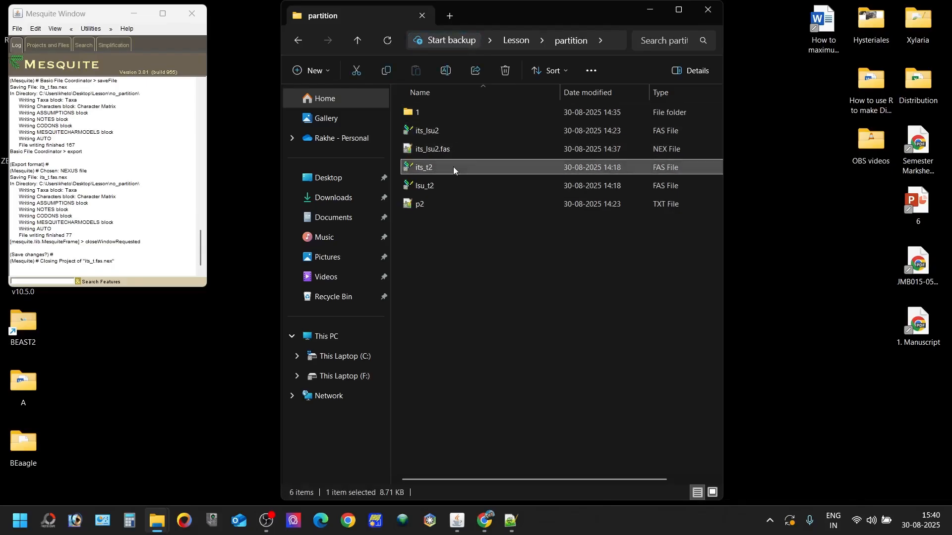
double_click(456, 129)
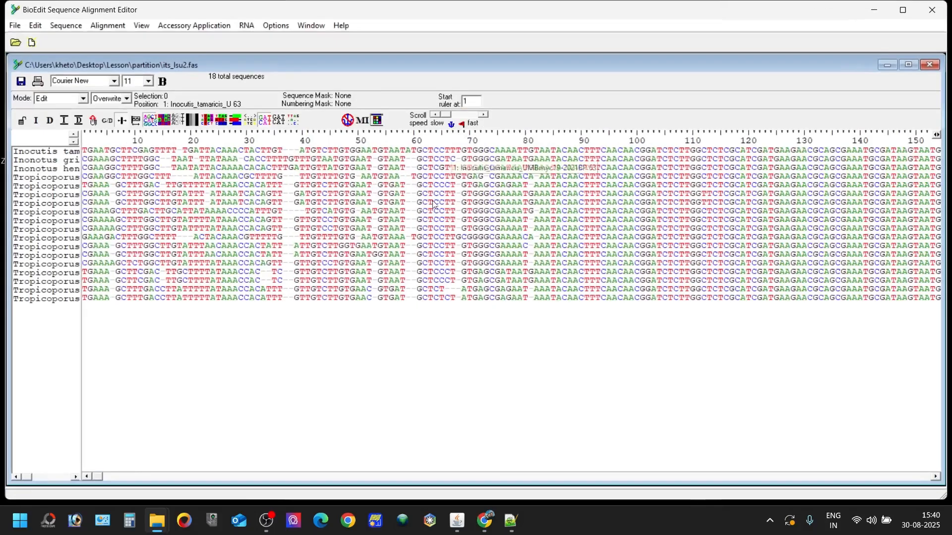
drag(98, 475, 940, 455)
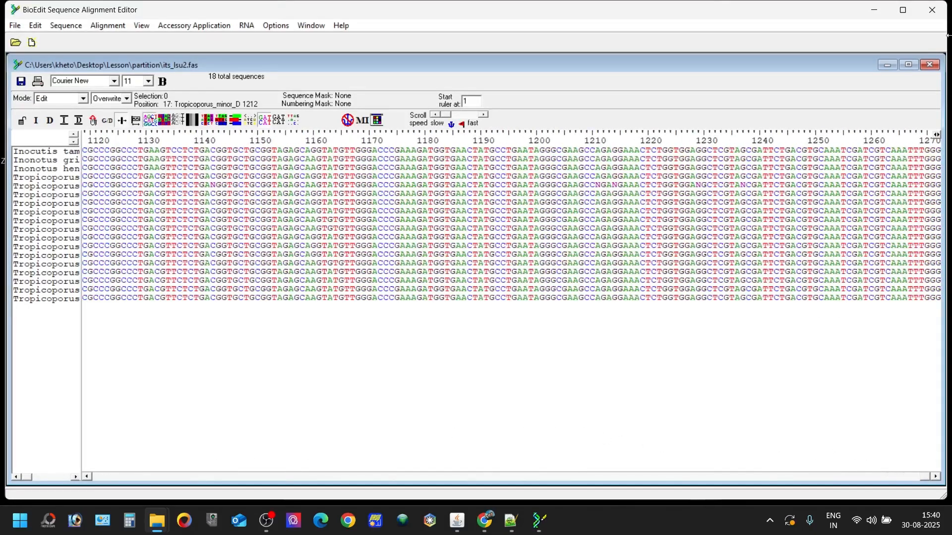
click(941, 12)
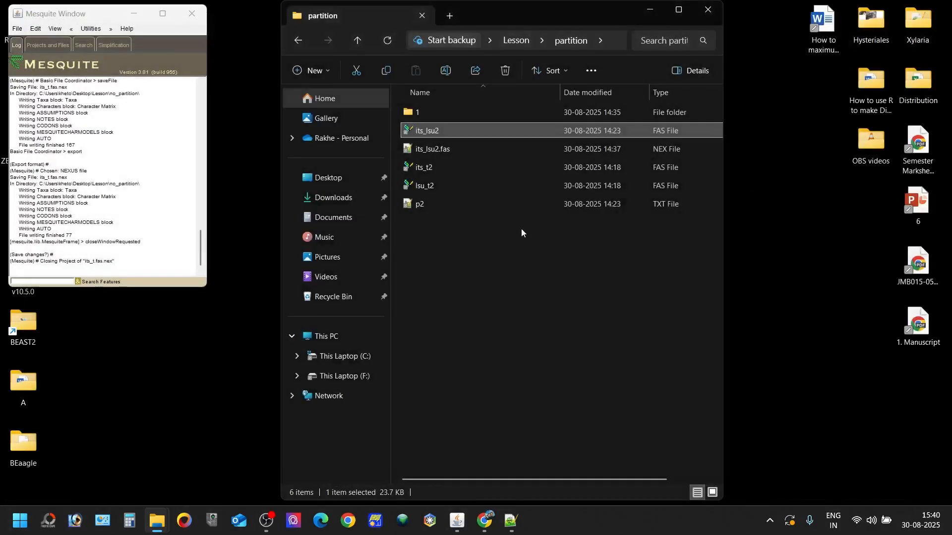
- Open p2.txt in Notepad++ and examine the begin sets block, its charset names and the first position range
double_click(498, 208)
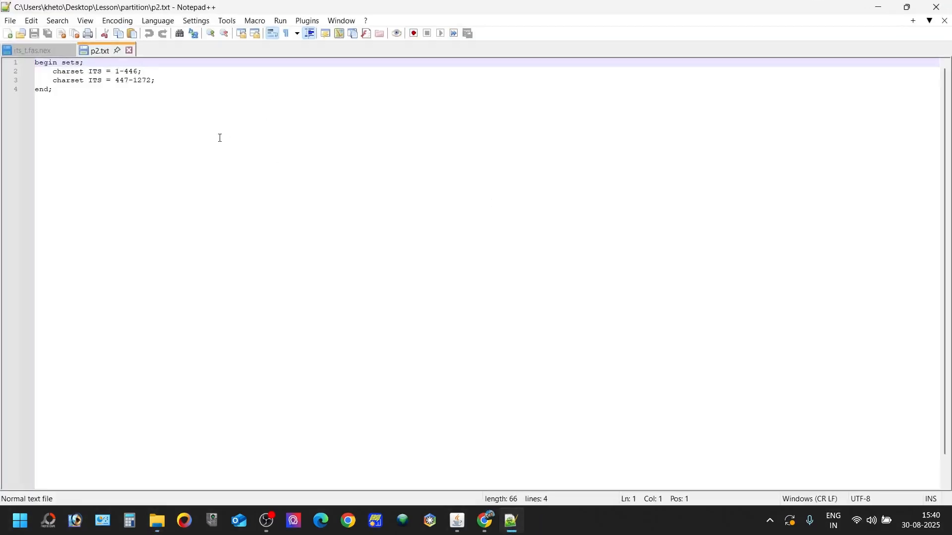
drag(36, 63, 83, 72)
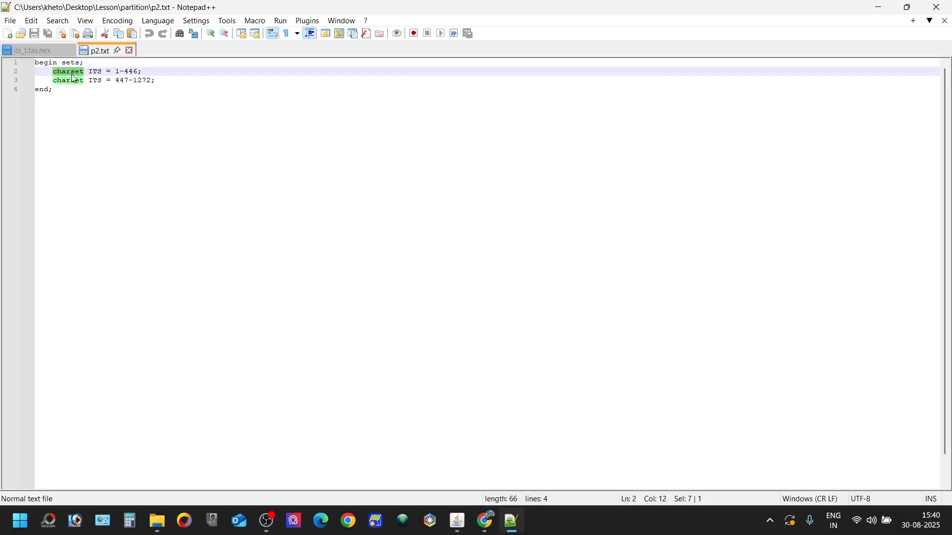
double_click(94, 72)
click(118, 72)
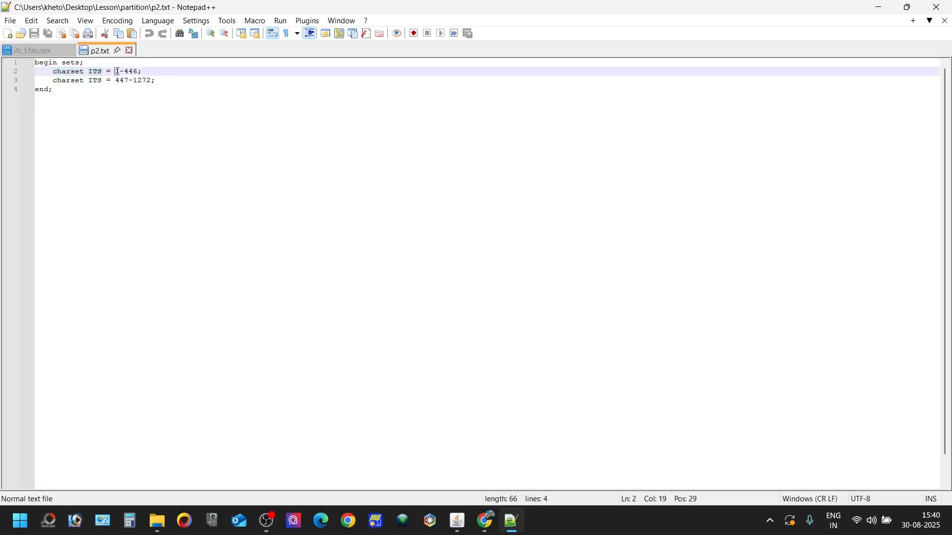
drag(117, 72, 139, 72)
click(151, 71)
drag(148, 73, 54, 75)
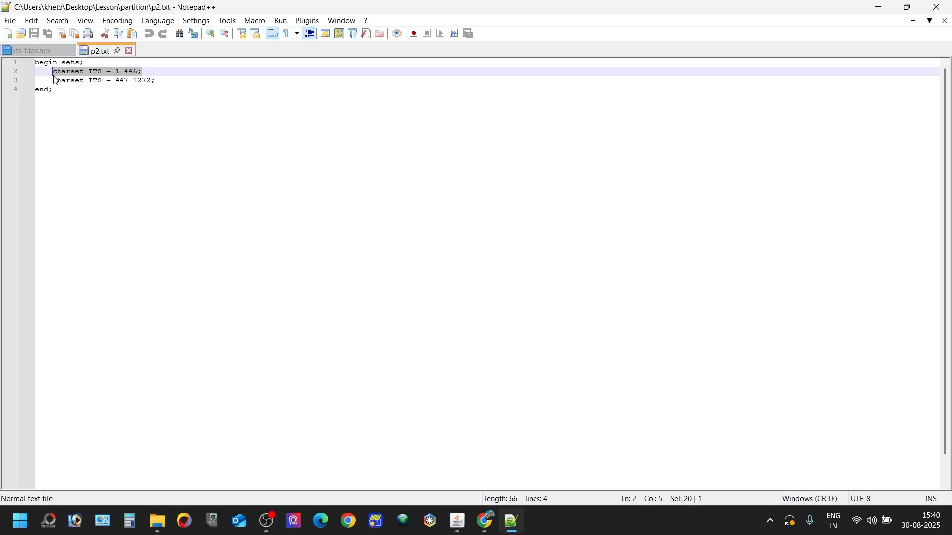
click(54, 72)
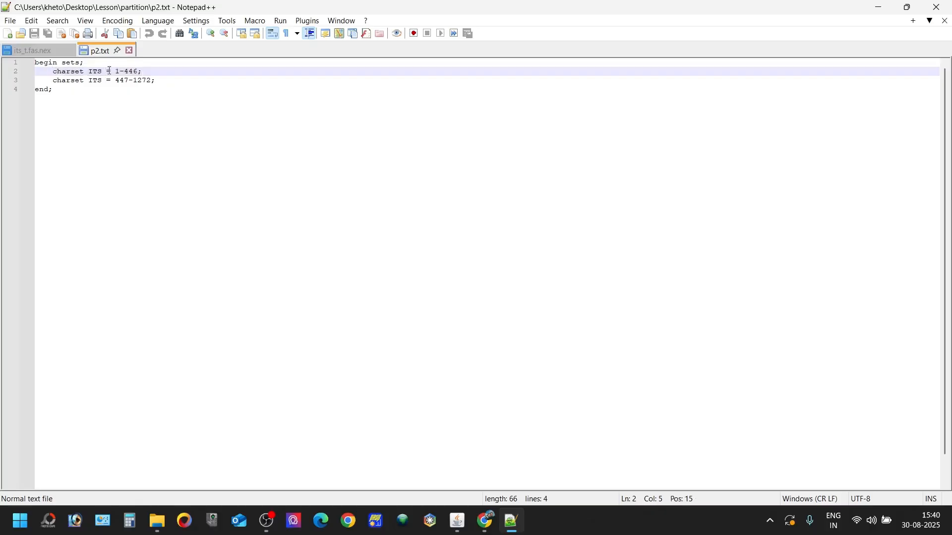
drag(117, 71, 139, 75)
- Rename the second charset (447-1272) to LSU in p2.txt, save the file and close the editor
double_click(93, 83)
text(LSU)
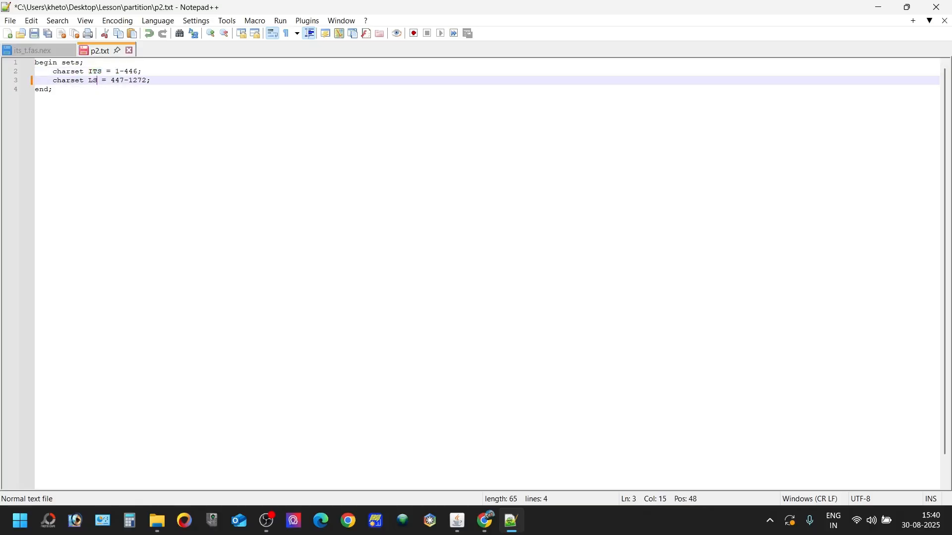
click(166, 80)
key(ctrl+s)
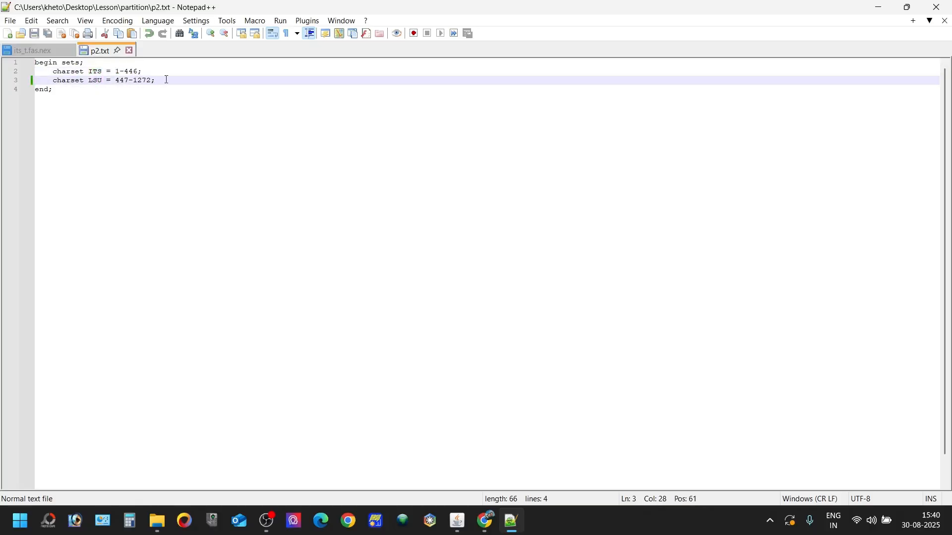
click(940, 5)
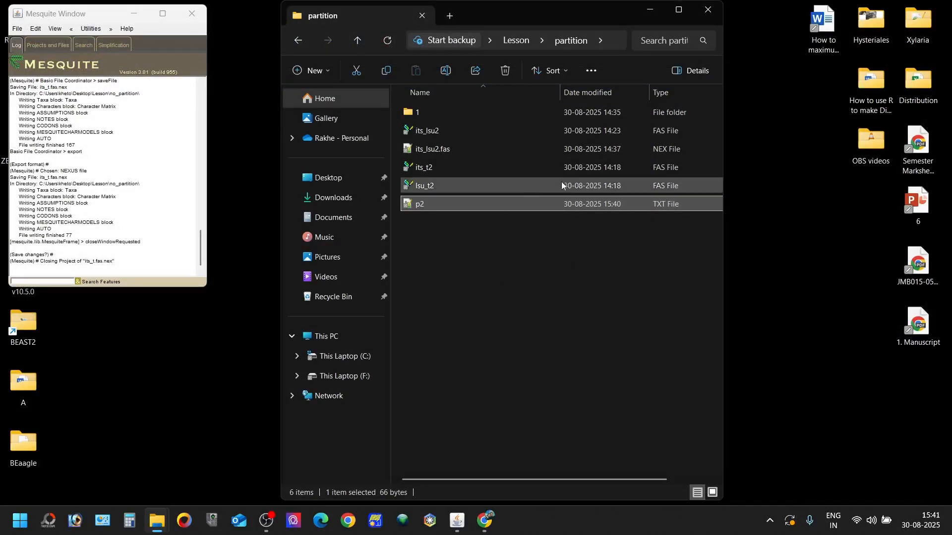
- Open its_lsu2.fas.nex from the partition folder, rename the 447-1272 charset in its sets block to LSU, and save
double_click(526, 135)
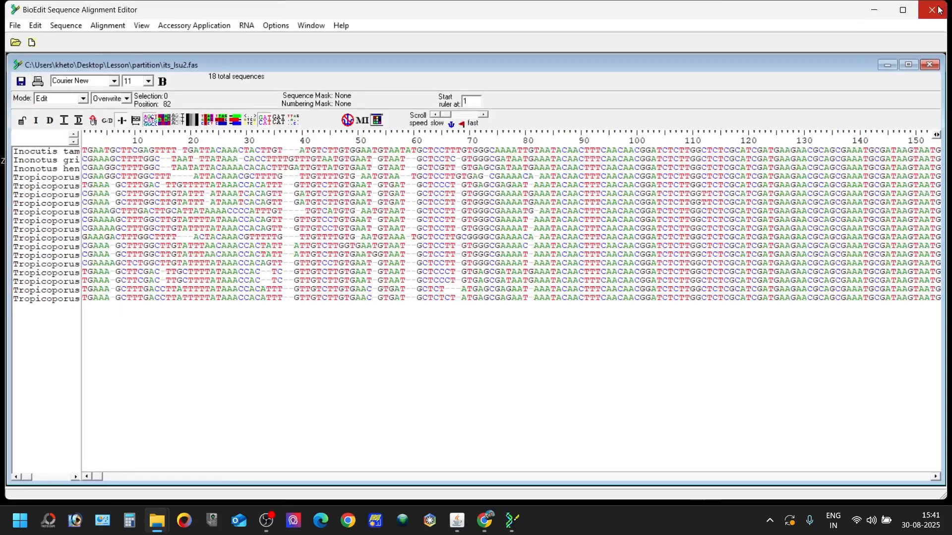
click(939, 9)
double_click(496, 151)
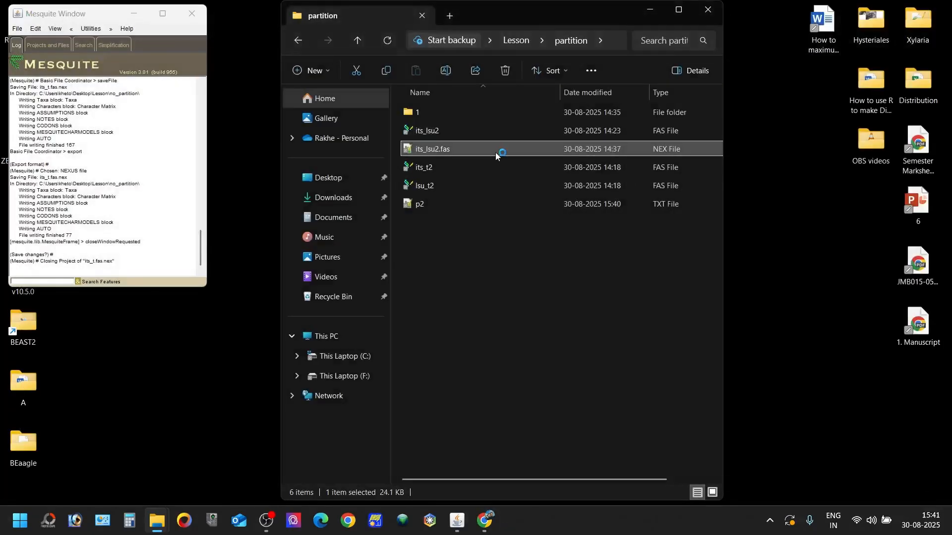
scroll(271, 173, down, 20)
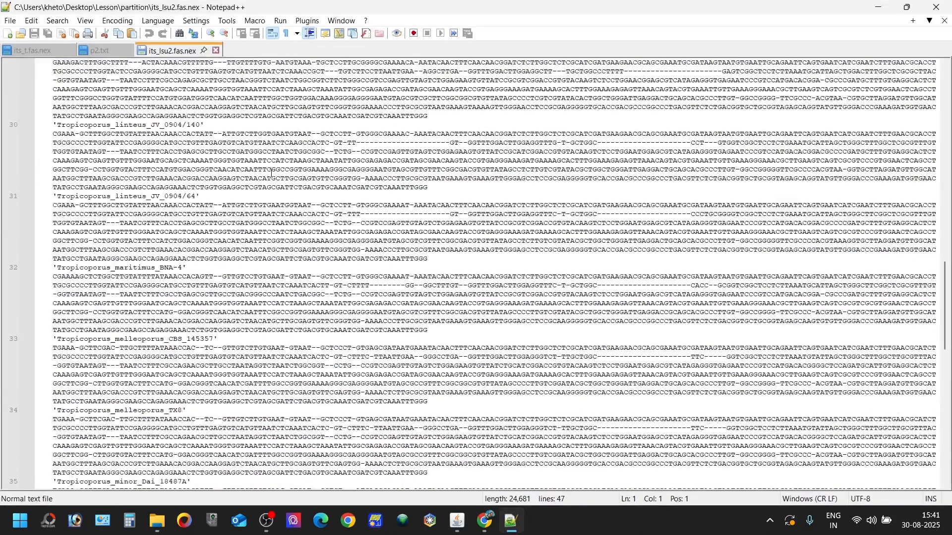
scroll(272, 174, up, 4)
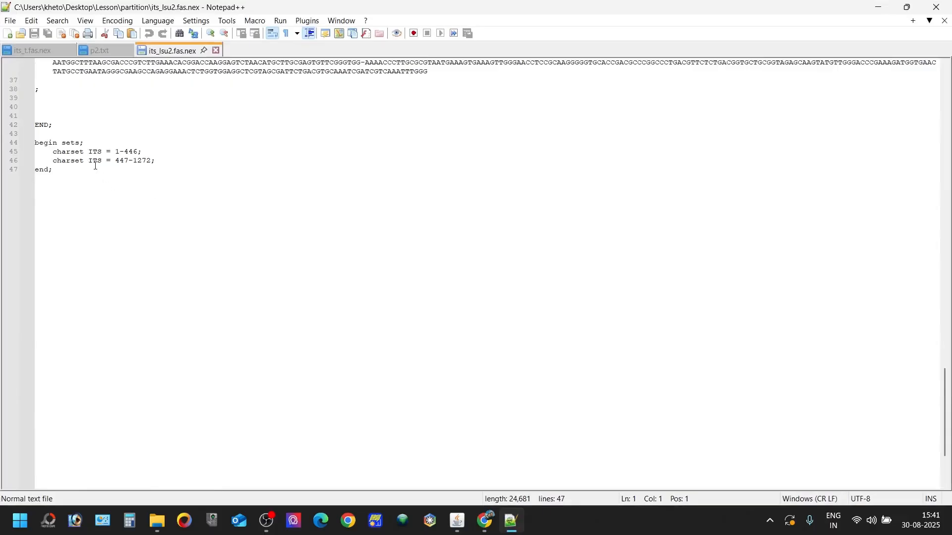
double_click(96, 163)
text(LSU)
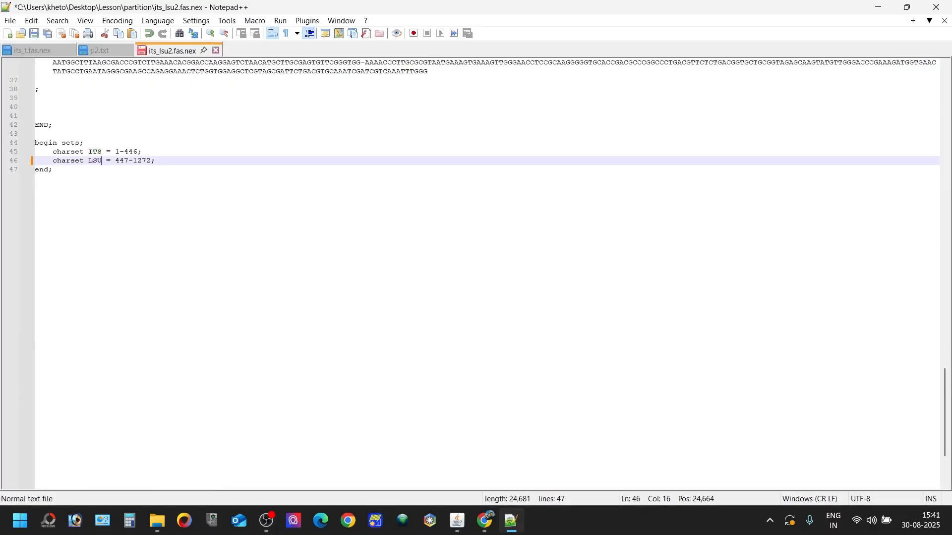
key(ctrl+s)
- Check the placement of the sets block after the data matrix's END line in its_lsu2.fas.nex, and close the editor
mouse_move(44, 144)
mouse_down()
mouse_move(102, 166)
mouse_move(33, 148)
mouse_up()
click(84, 172)
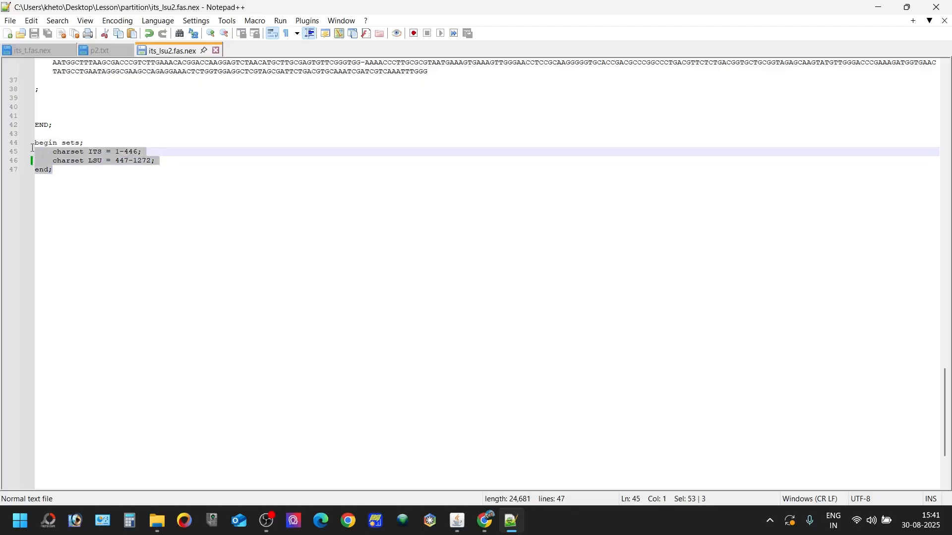
click(216, 124)
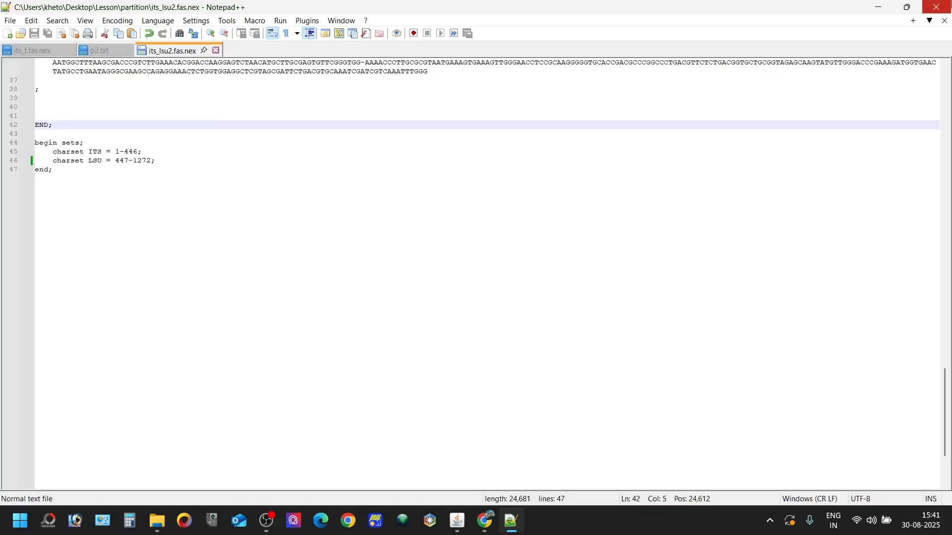
scroll(397, 341, up, 12)
scroll(397, 342, down, 2)
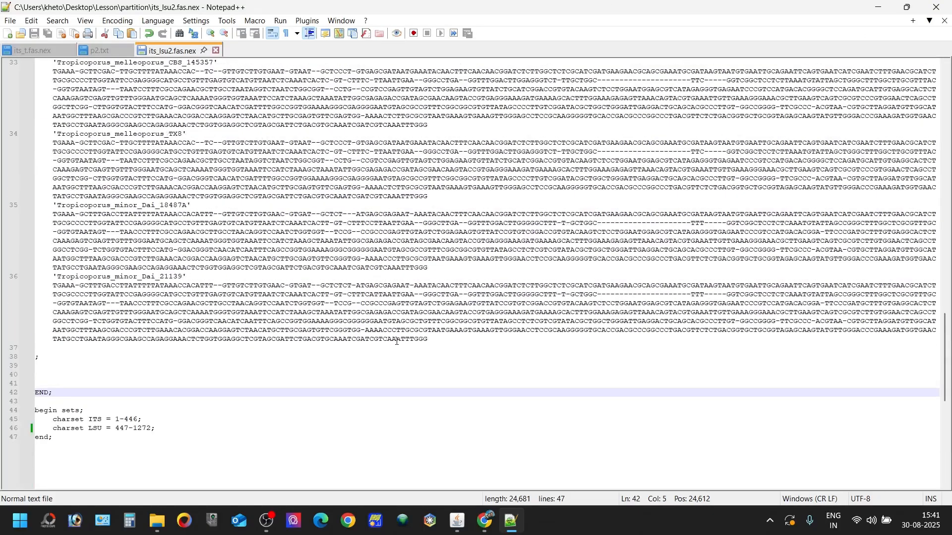
scroll(217, 228, up, 20)
scroll(218, 227, down, 20)
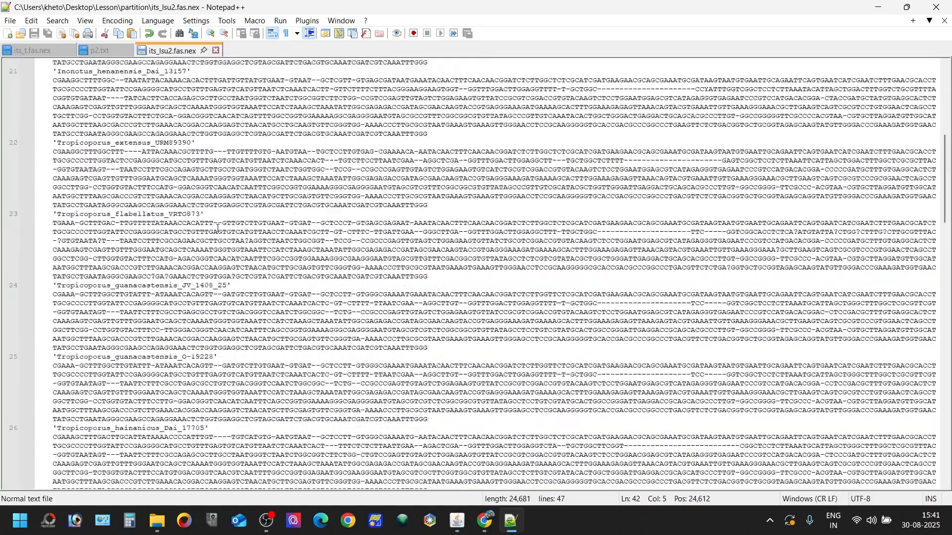
scroll(217, 228, down, 18)
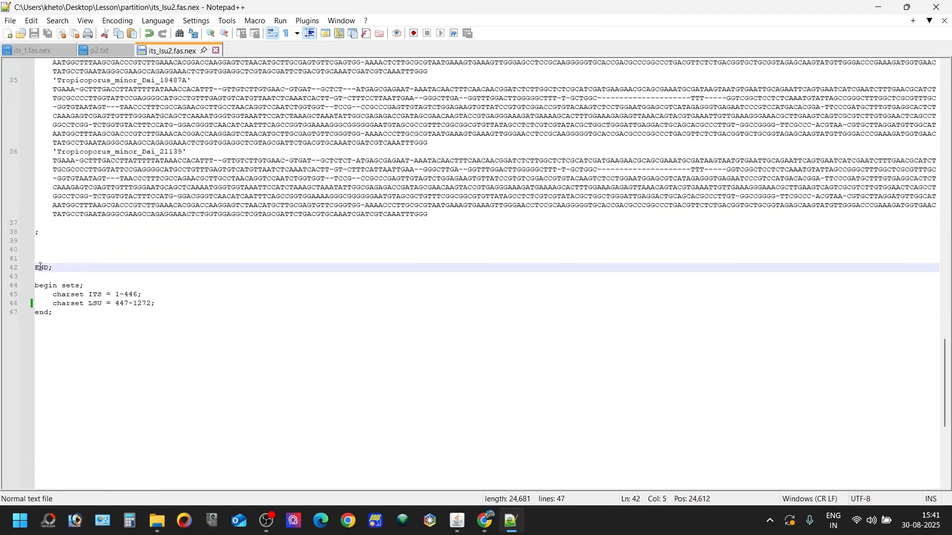
double_click(40, 267)
click(46, 312)
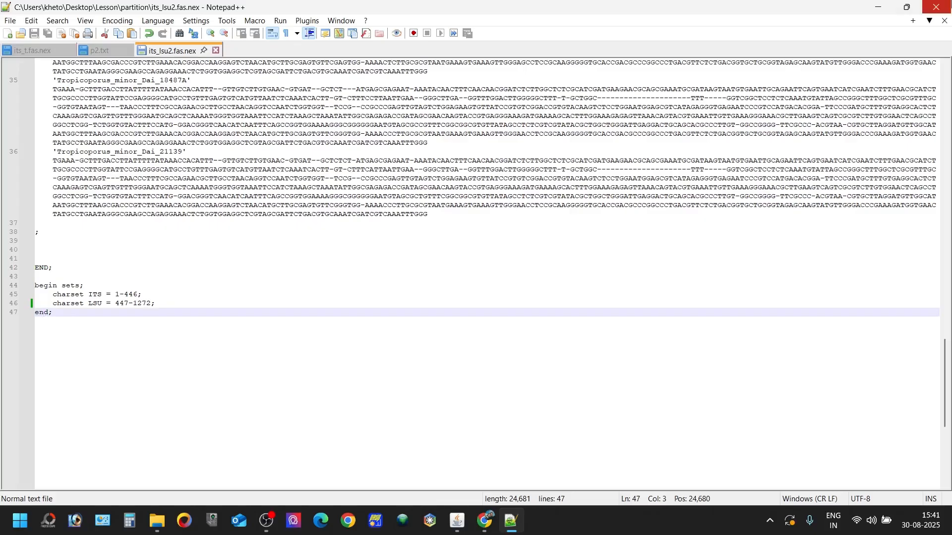
click(936, 7)
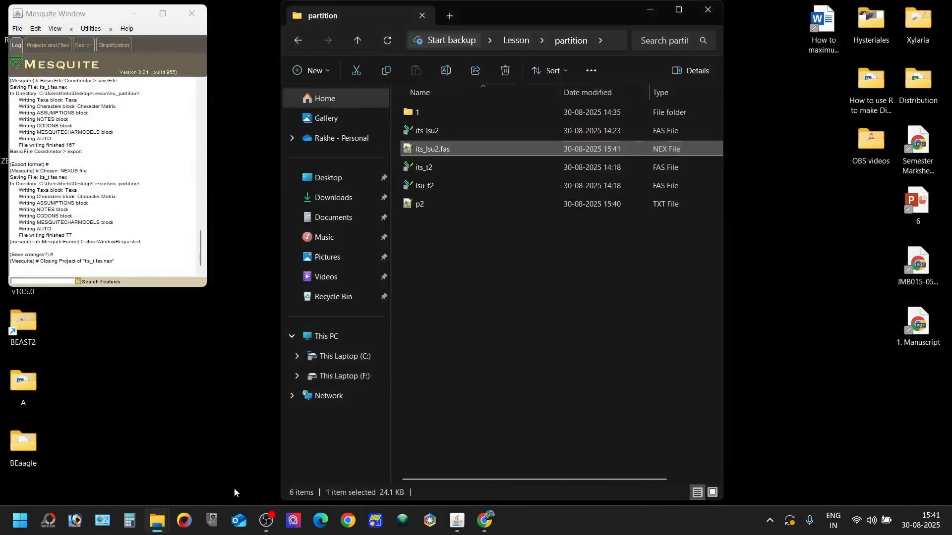
- Start PAUP* and execute its_lsu2.fas.nex from the partition folder
click(383, 525)
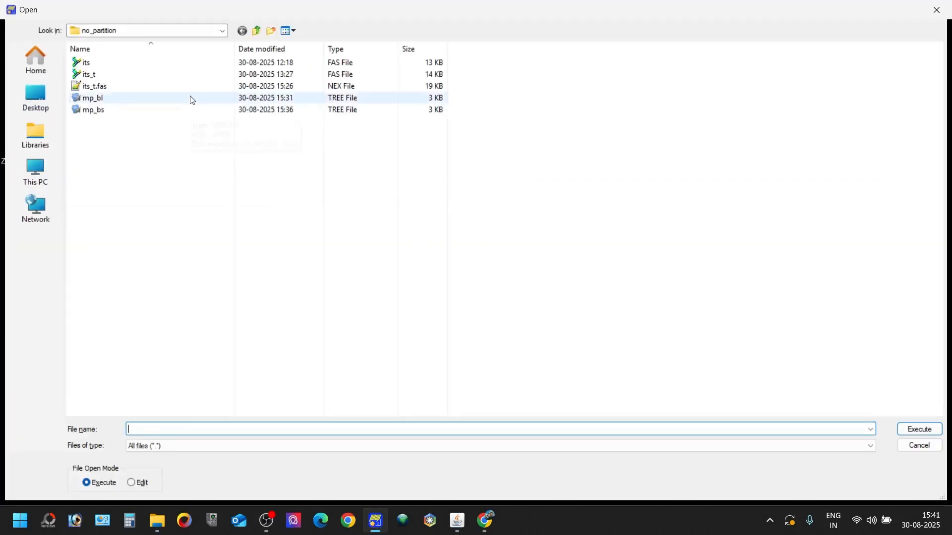
click(262, 33)
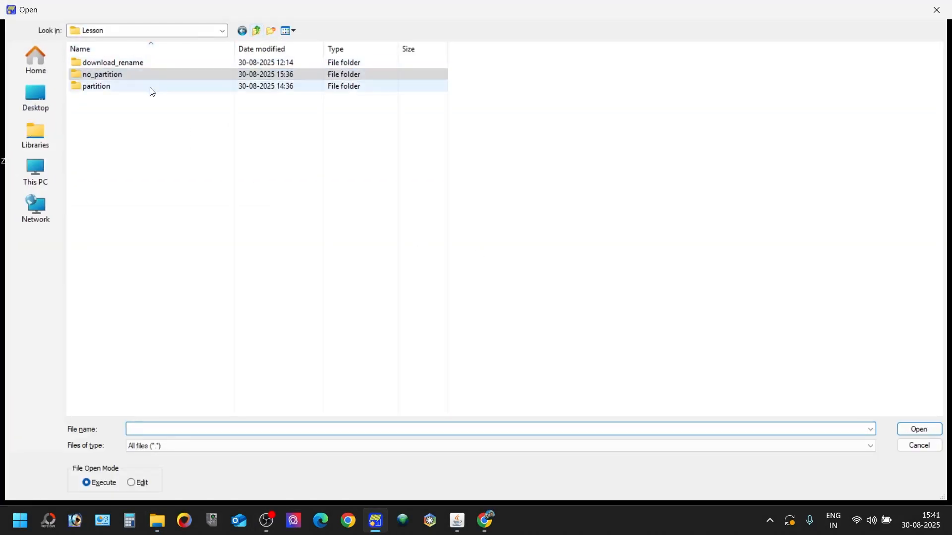
double_click(151, 89)
double_click(108, 86)
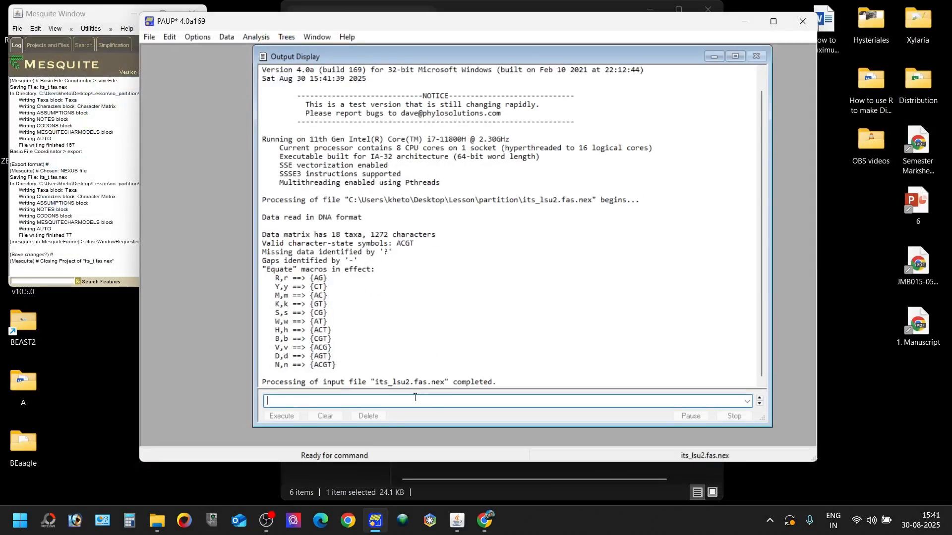
- Begin a charpartition command for a partition named ITS_LSU, with ITS as its first subset
text(charpartition)
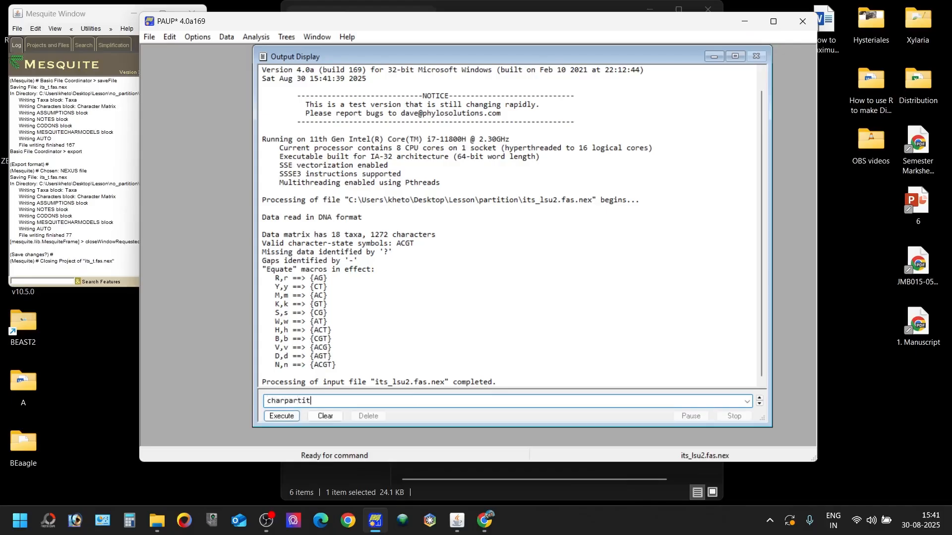
text( ITS_LSU)
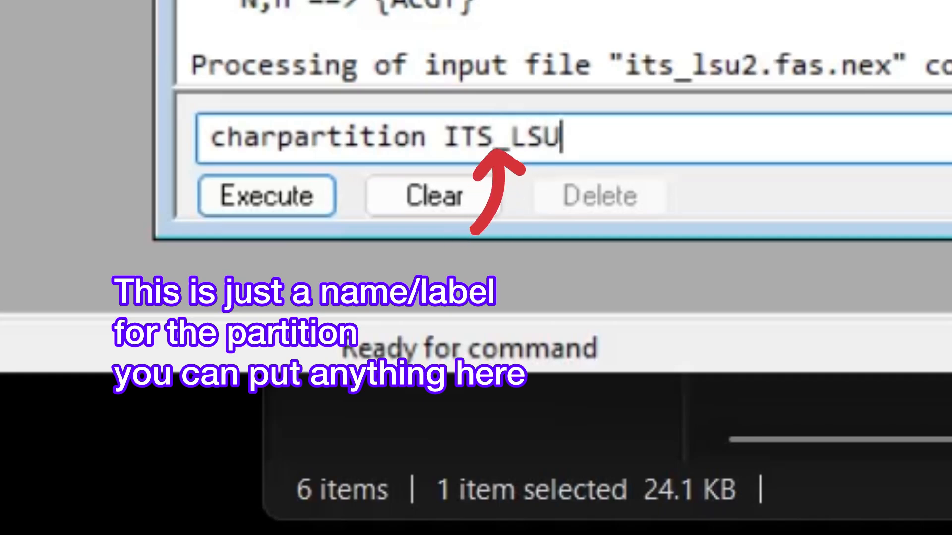
text( = )
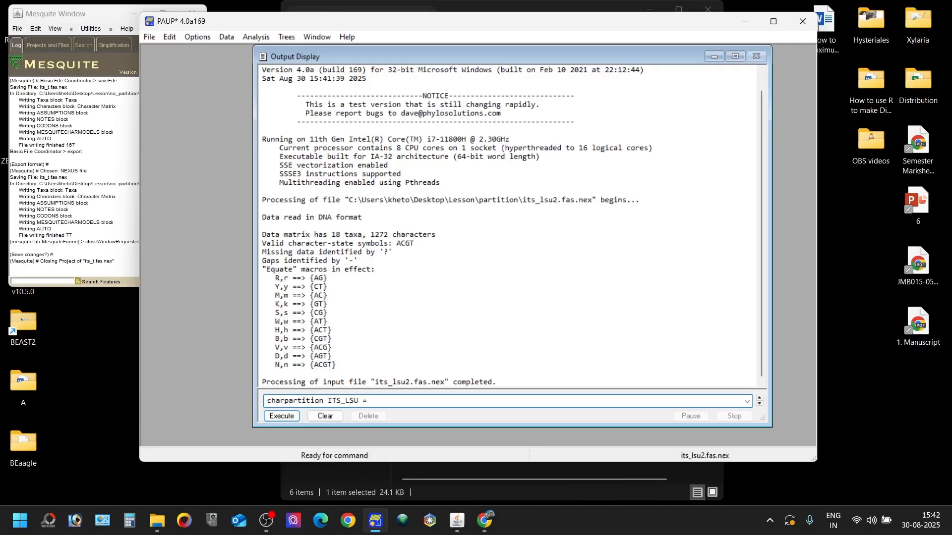
text(ITS:)
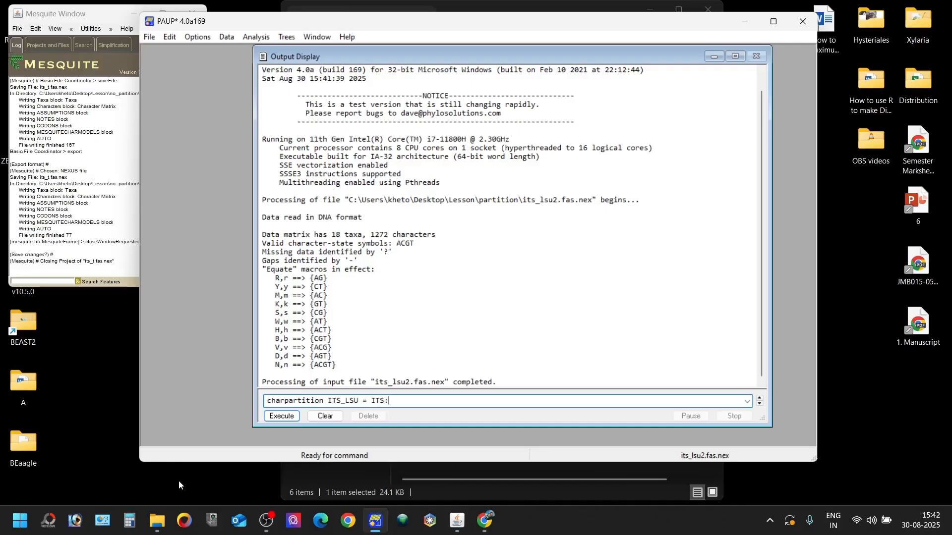
- Copy the ITS character range 1-446 from p2.txt in the partition folder and insert it in the PAUP* charpartition command
mouse_move(157, 521)
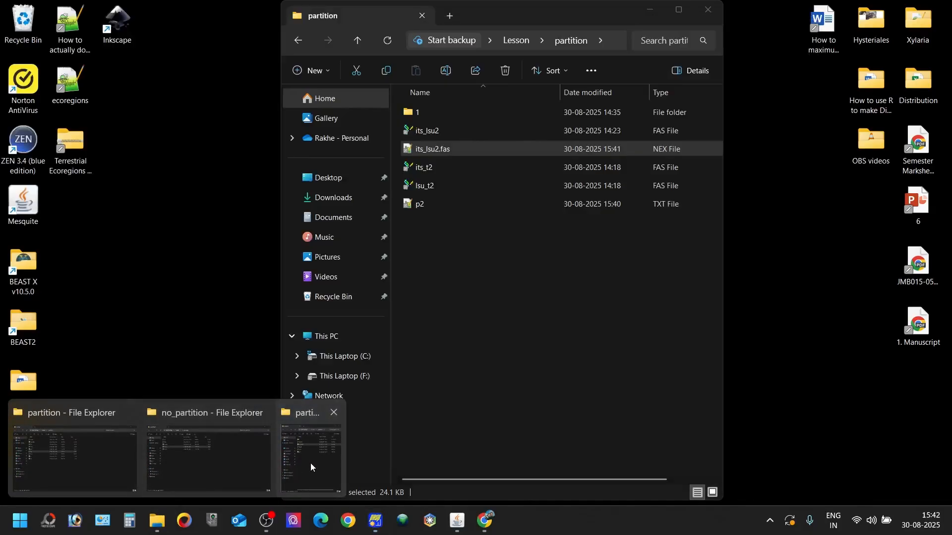
click(310, 466)
double_click(419, 204)
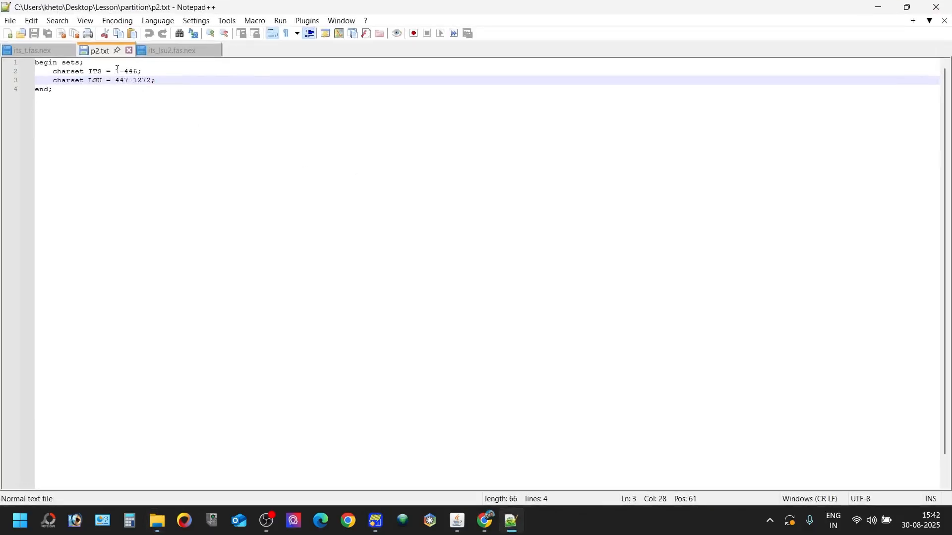
drag(117, 72, 138, 73)
key(ctrl+c)
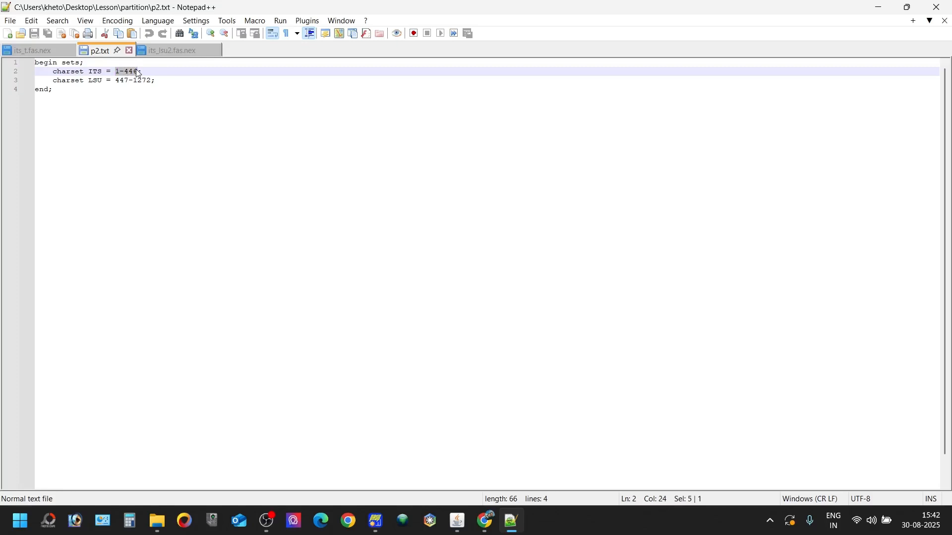
click(376, 520)
key(ctrl+v)
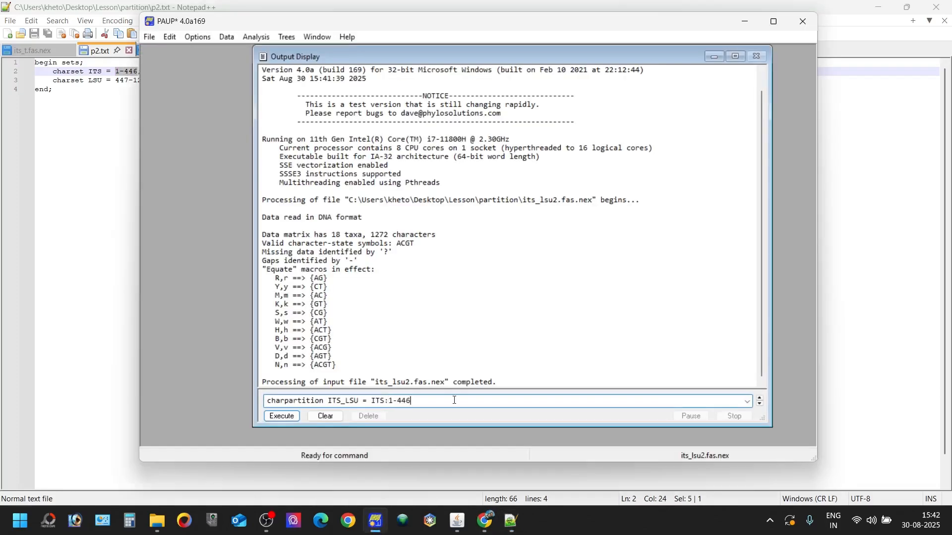
- Add the LSU subset with the range 447-1272 copied from p2.txt, and execute the charpartition command in PAUP*
text(, LSU:)
drag(115, 82, 151, 81)
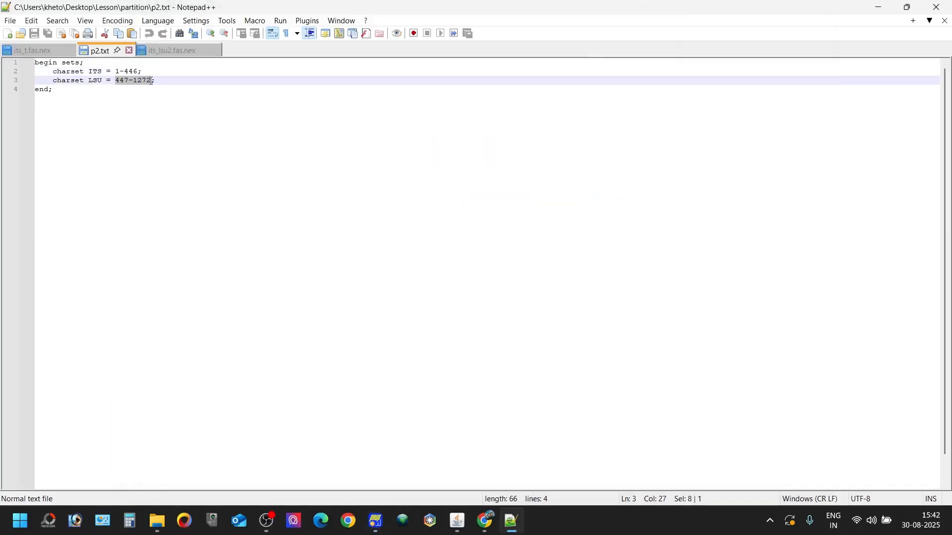
click(375, 520)
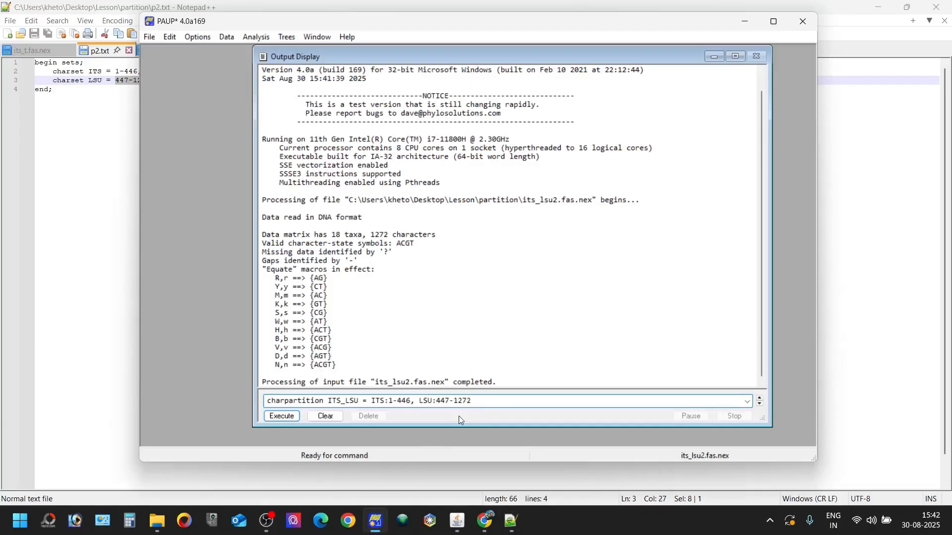
key(Return)
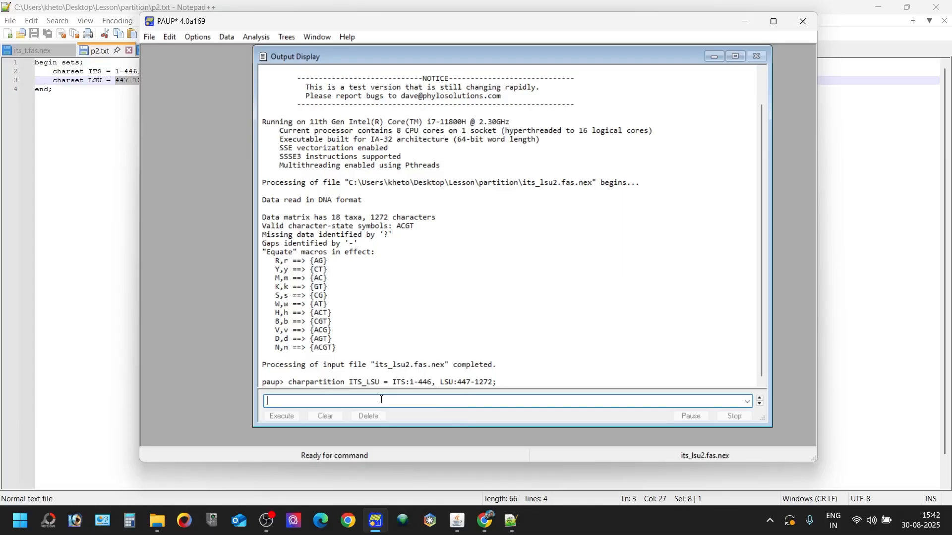
- Set up a Partition Homogeneity (ILD) Test with 1000 replicates on the ITS_LSU partition, using heuristic search
click(265, 38)
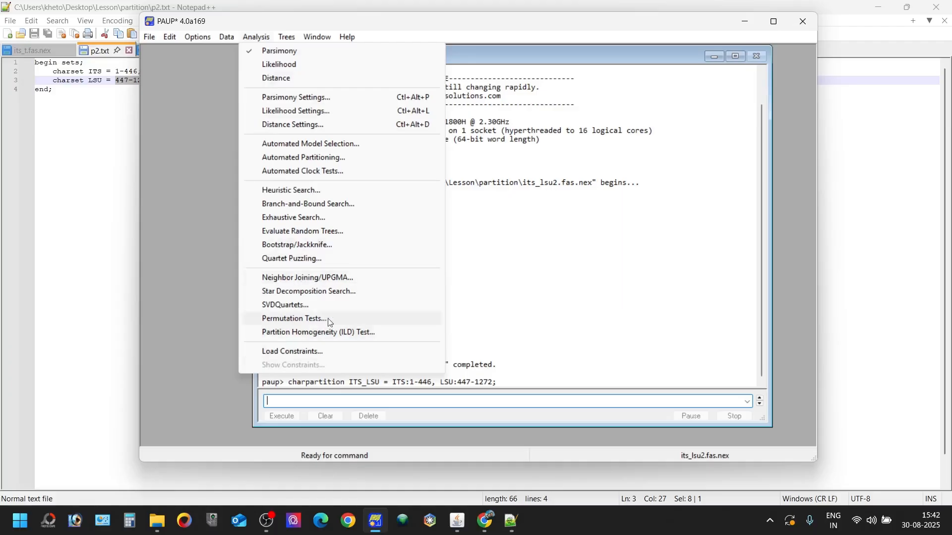
click(314, 335)
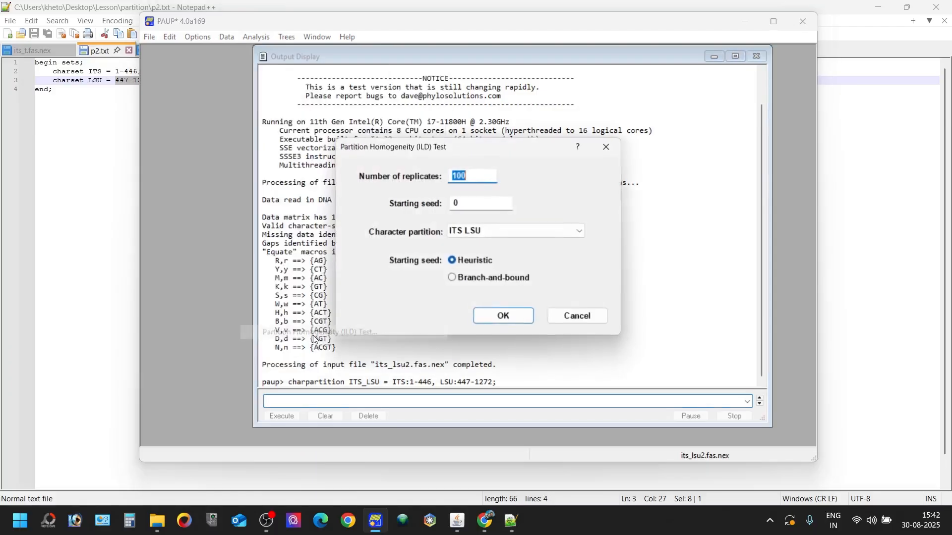
click(467, 176)
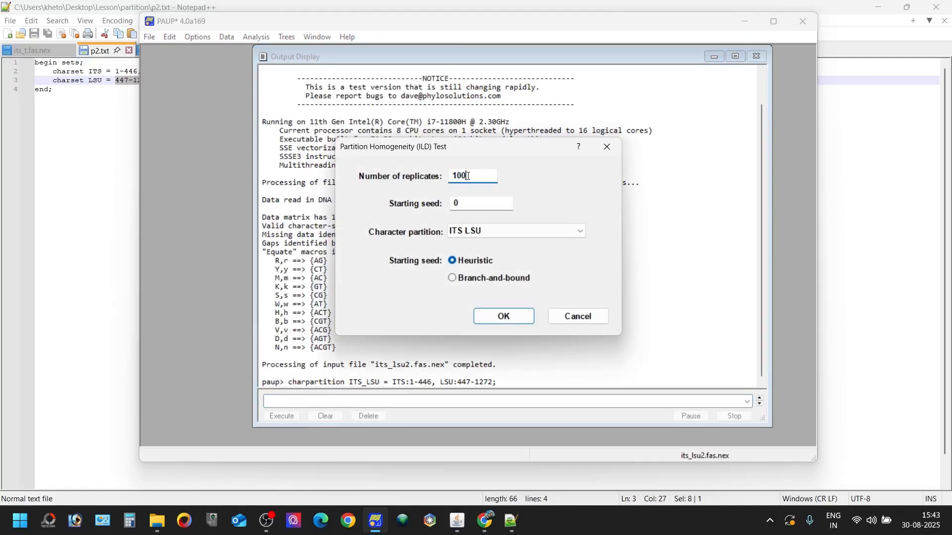
text(0)
key(Tab)
click(497, 317)
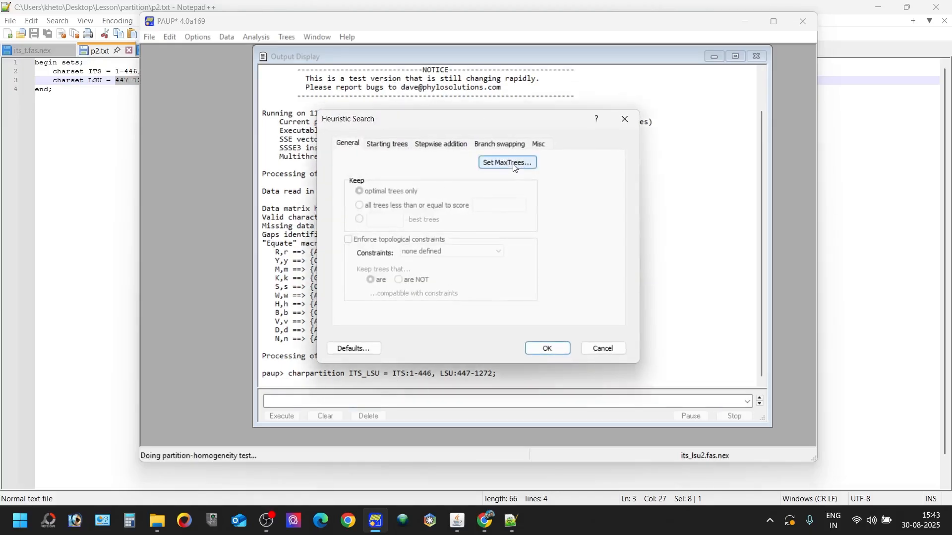
- Set the maximum number of saved trees to 1 for the test, leaving the limit unchanged without prompting
click(511, 163)
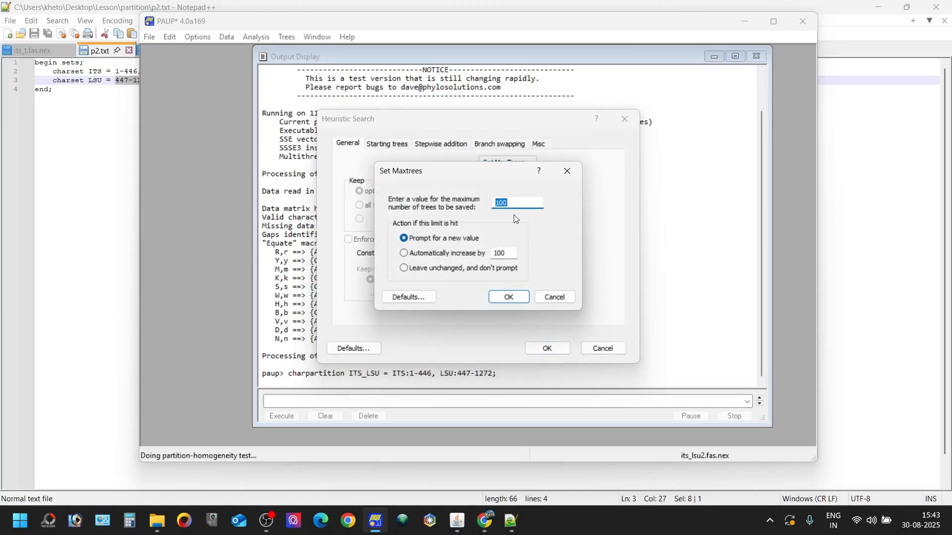
text(1)
click(423, 271)
click(505, 298)
- Set the stepwise addition sequence to random with 1000 replicates, and run the partition homogeneity test
click(399, 145)
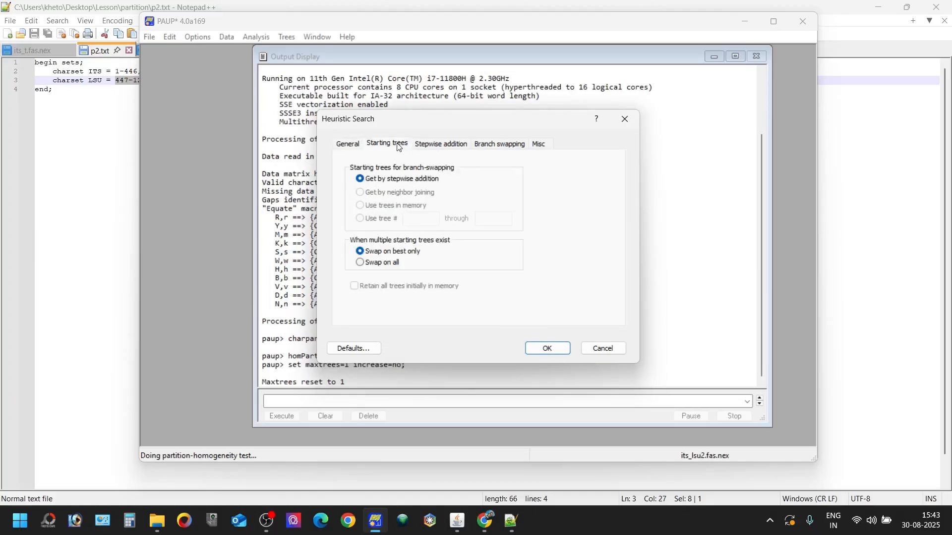
click(444, 148)
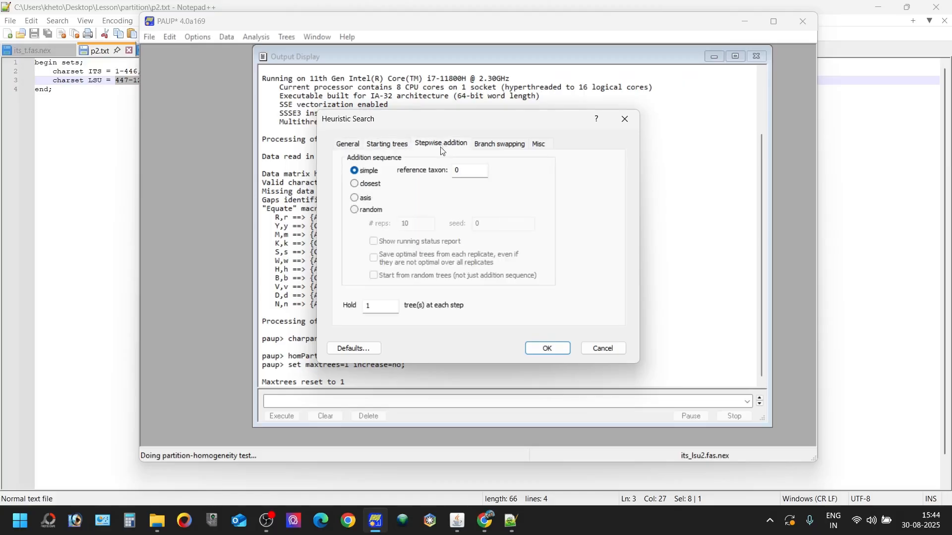
click(365, 211)
click(419, 225)
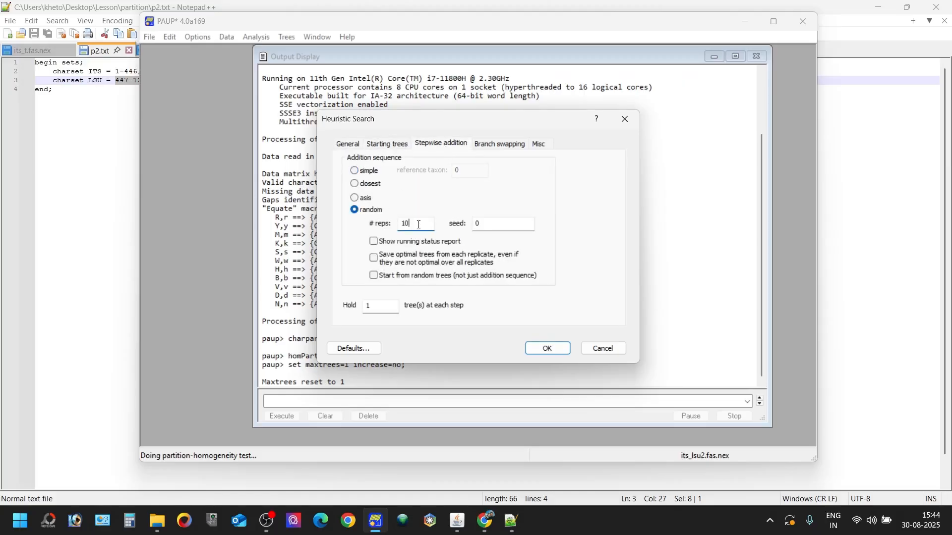
text(00)
click(487, 145)
click(537, 147)
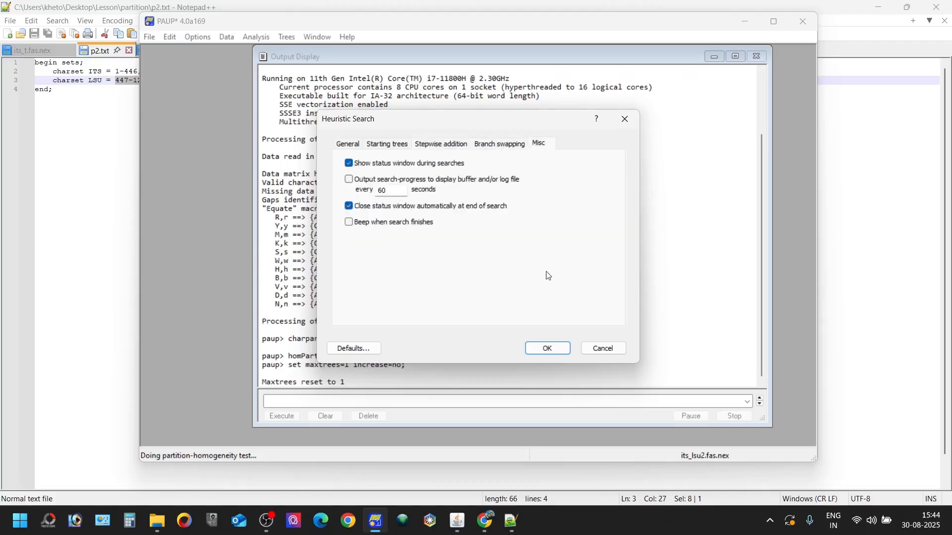
click(549, 348)
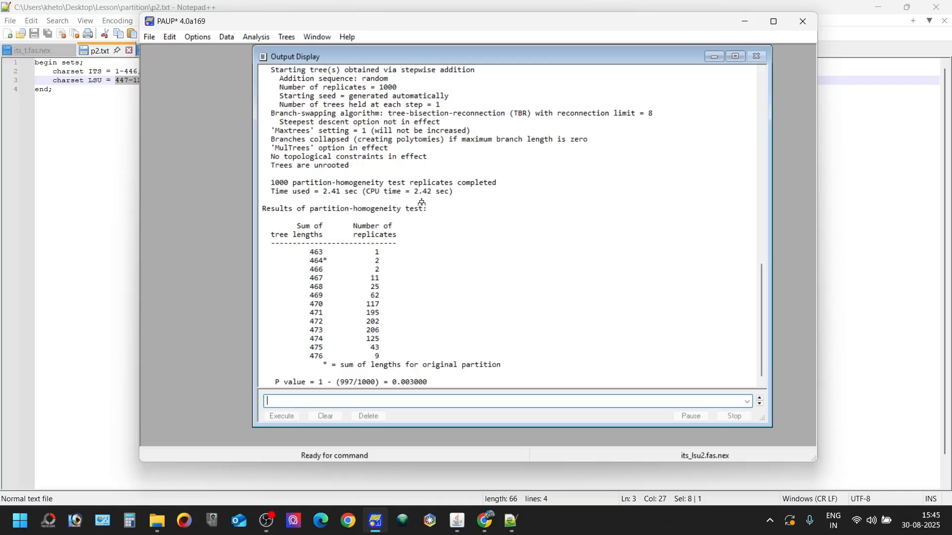
- Open the Heuristic Search settings and set the maximum number of trees saved to 5000
key(ctrl+o)
key(Escape)
click(260, 38)
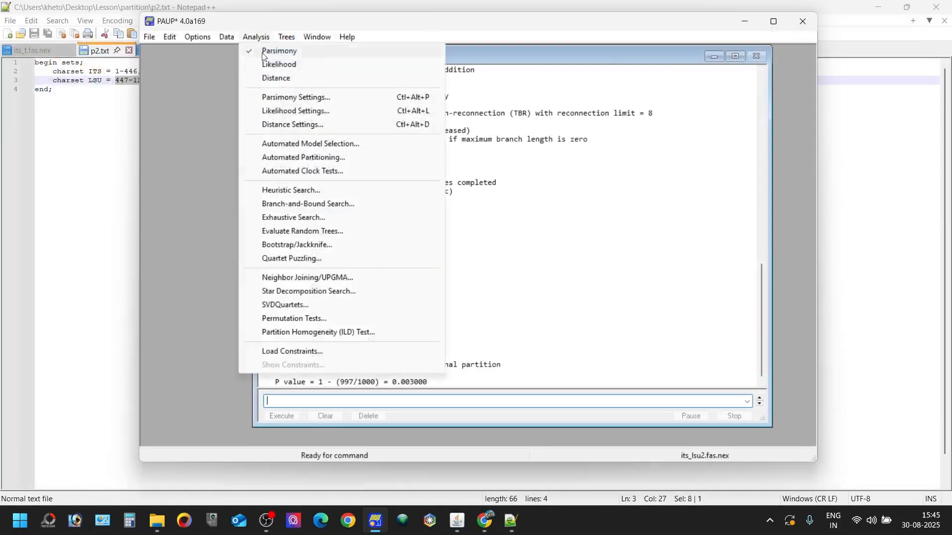
click(302, 191)
click(385, 145)
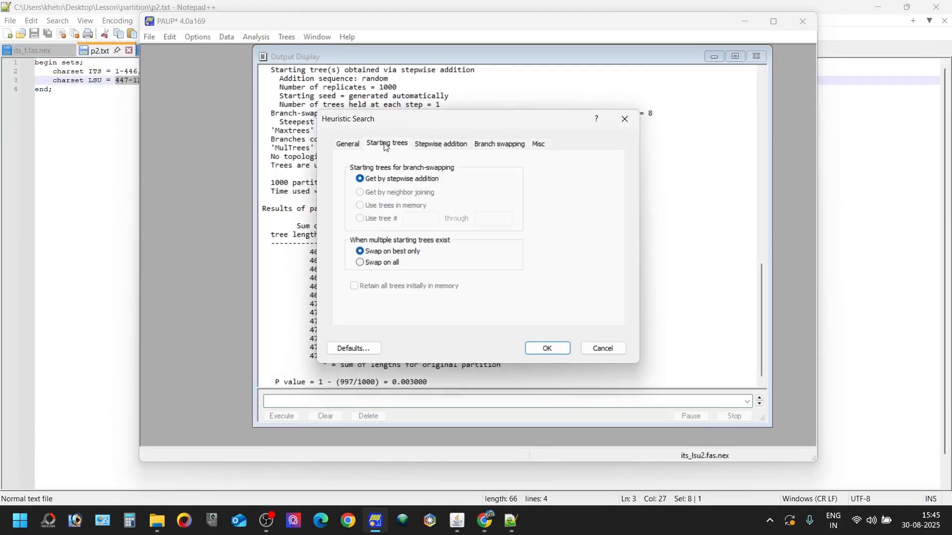
click(347, 144)
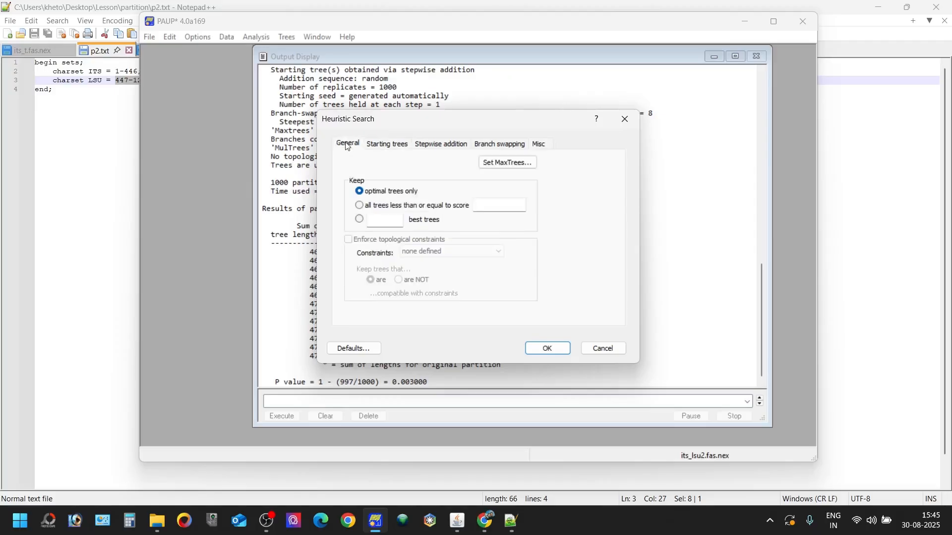
click(491, 164)
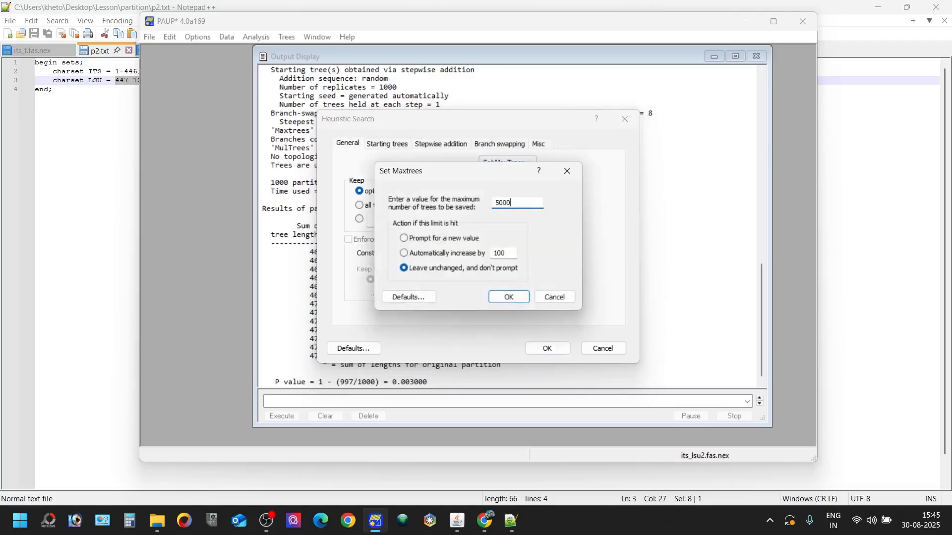
click(511, 296)
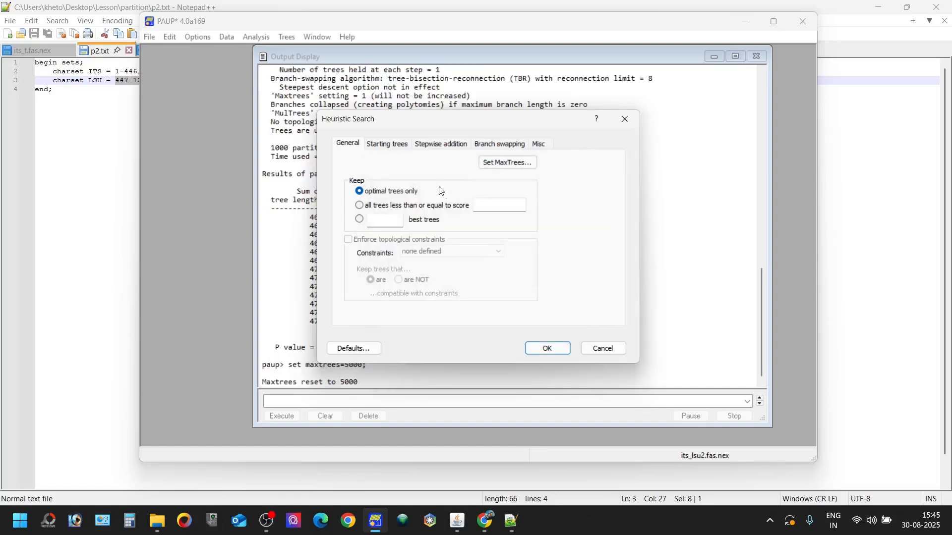
- Run the heuristic search with random stepwise addition and 1000 replicates, and show the resulting tree
click(393, 148)
click(421, 148)
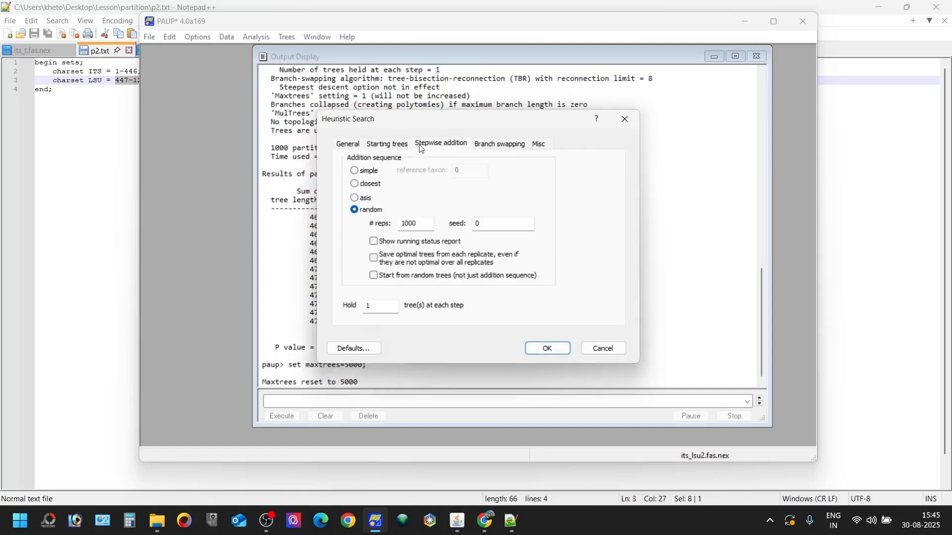
click(499, 144)
click(539, 144)
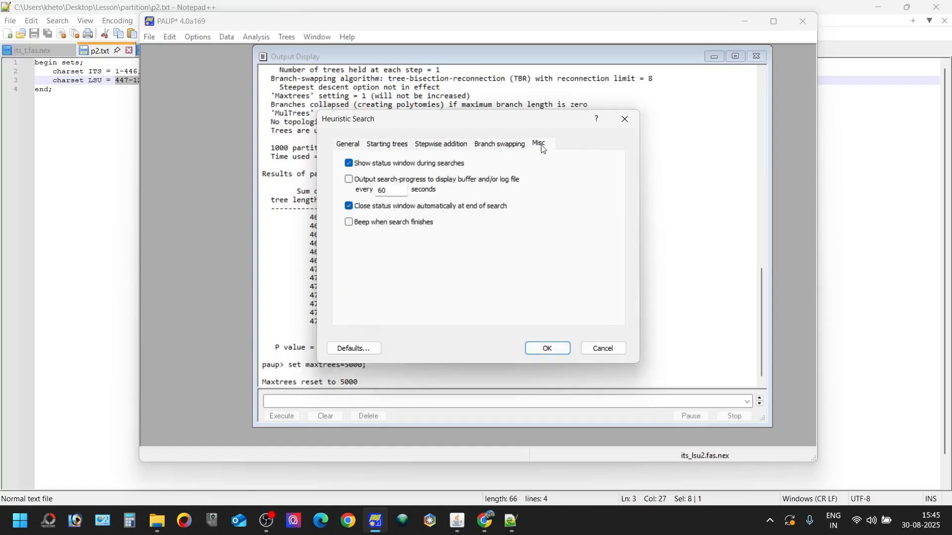
click(543, 350)
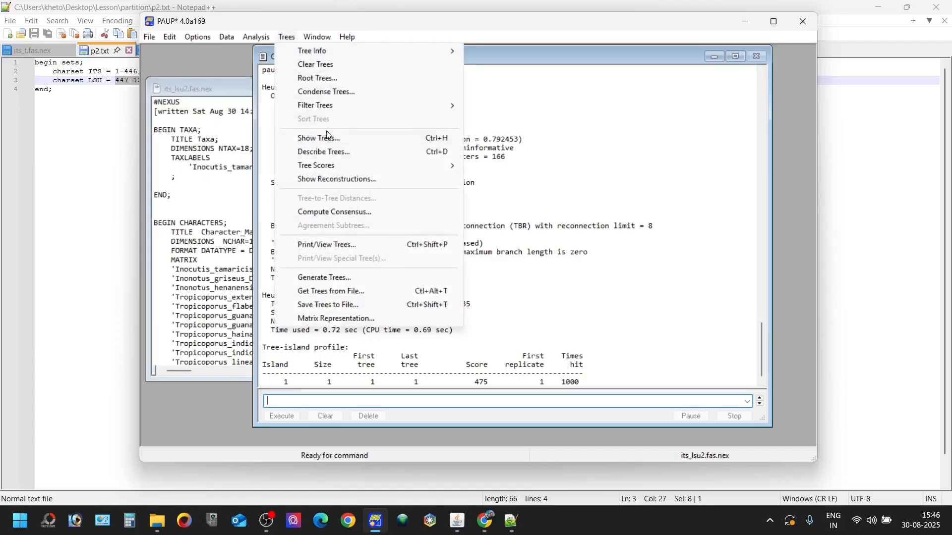
click(327, 136)
click(537, 325)
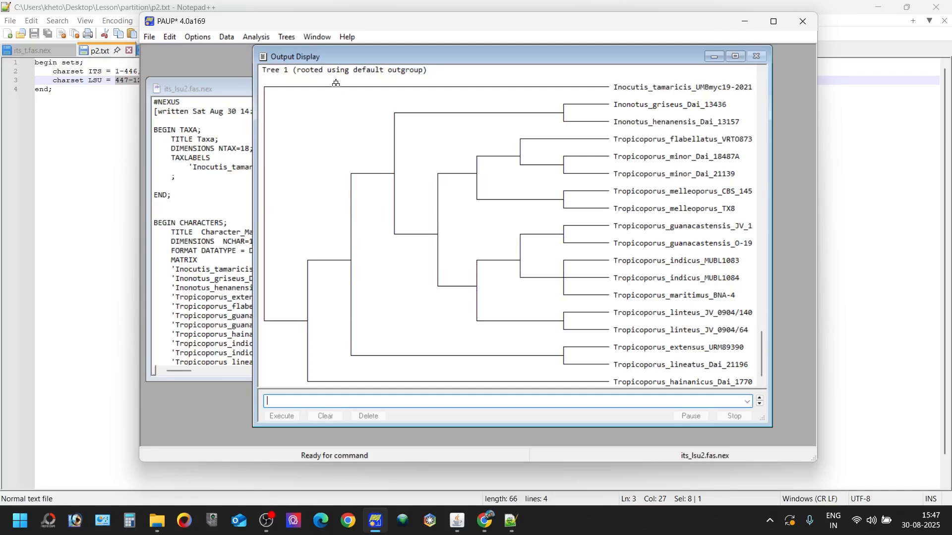
- Turn off branch collapsing in the parsimony settings and apply the change
click(286, 38)
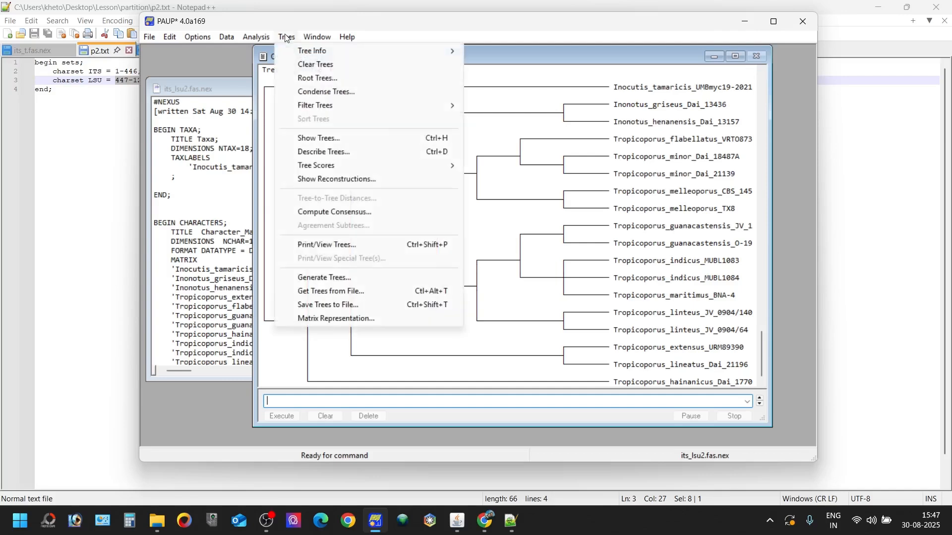
mouse_move(262, 37)
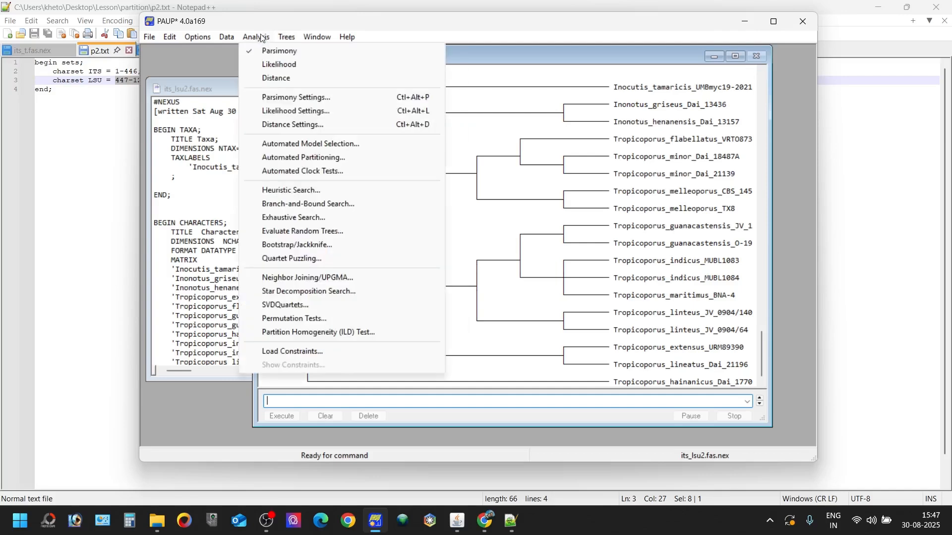
click(288, 98)
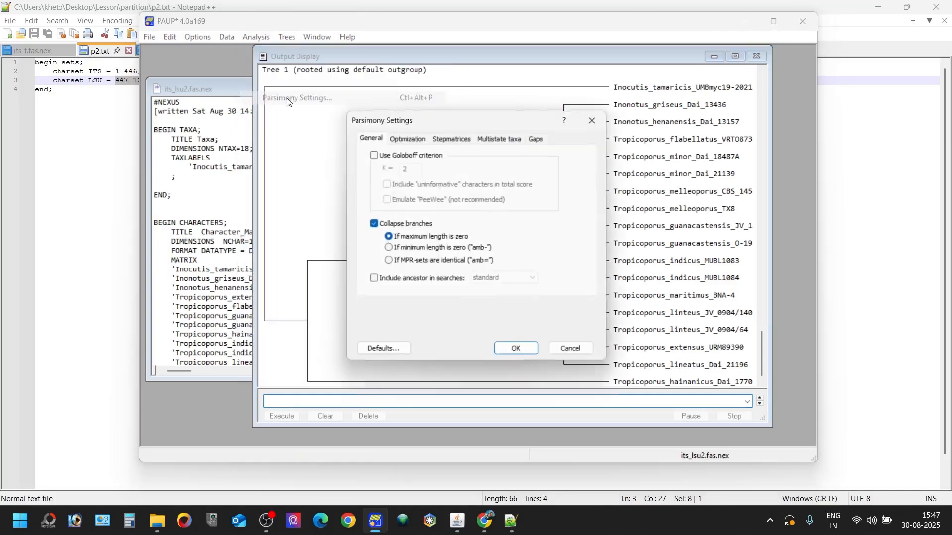
click(385, 224)
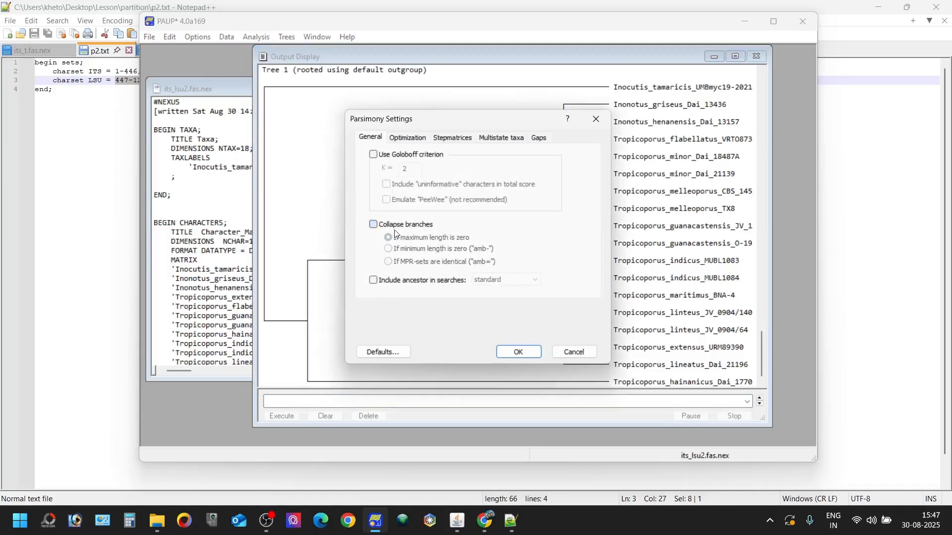
click(513, 353)
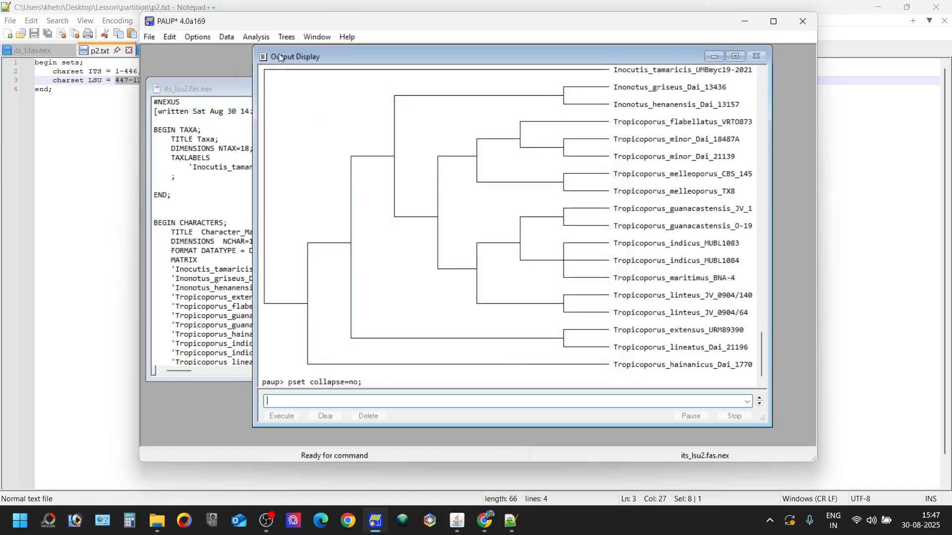
- Rerun the heuristic search with random stepwise addition and 1000 replicates under the uncollapsed-branch setting
click(286, 38)
mouse_move(262, 40)
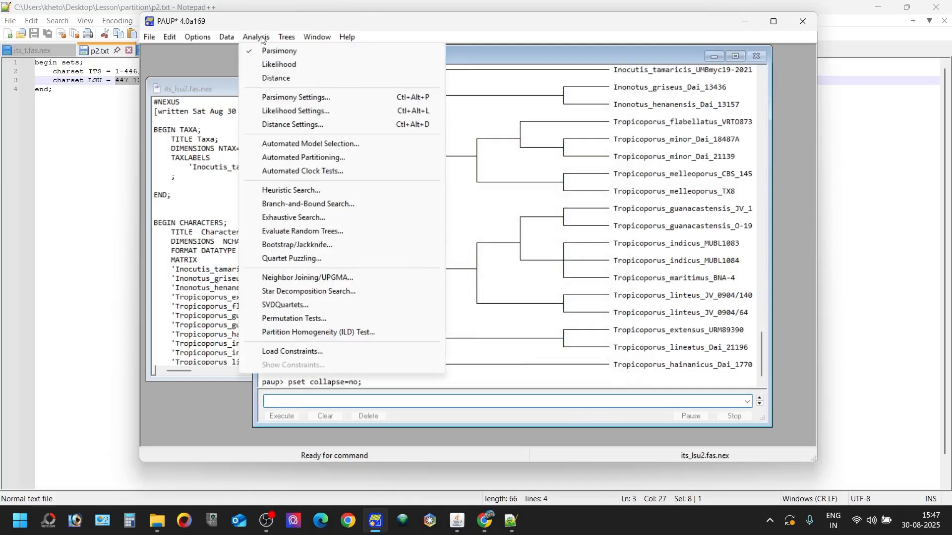
click(305, 192)
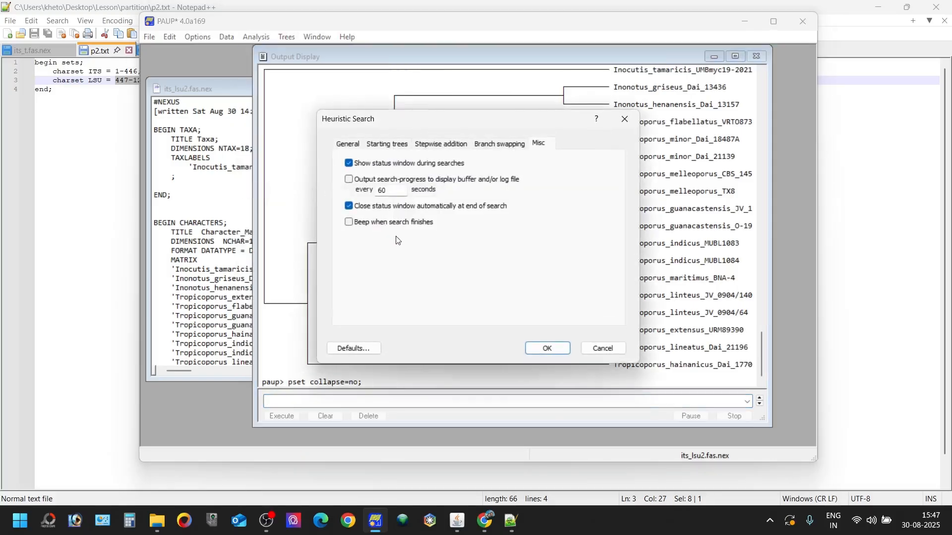
click(430, 145)
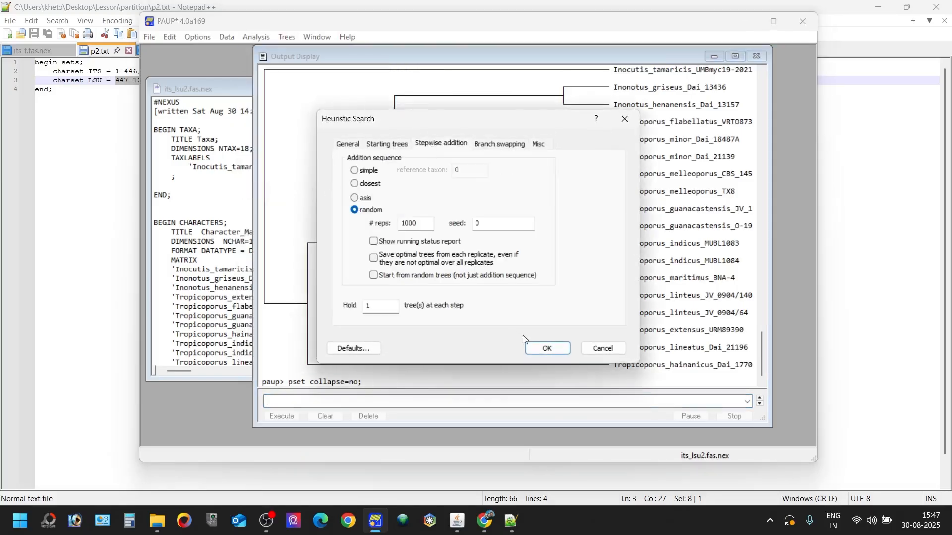
click(537, 347)
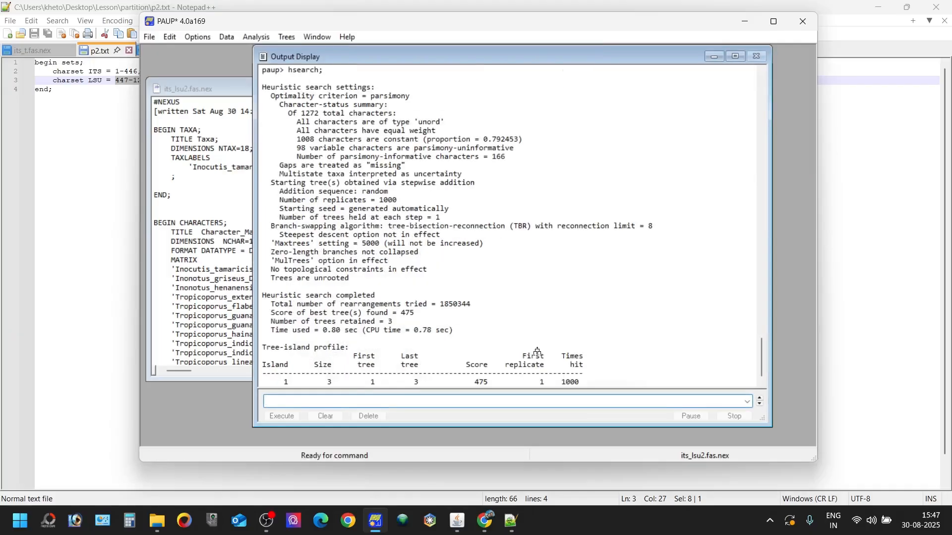
click(261, 40)
mouse_move(286, 39)
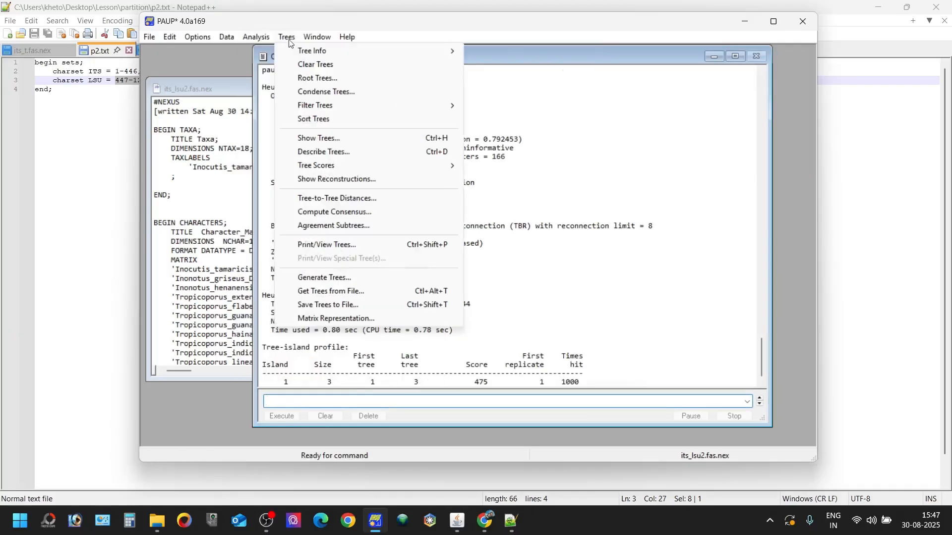
click(329, 140)
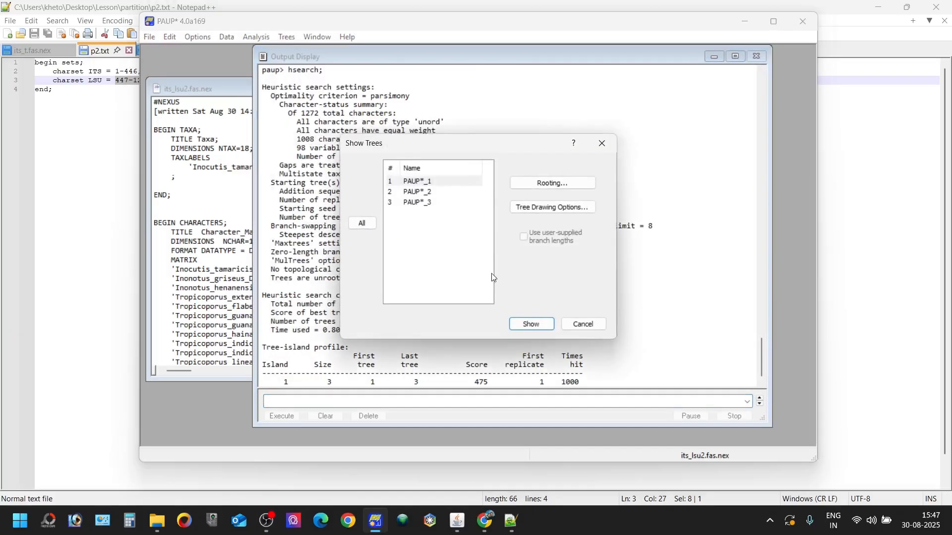
click(583, 325)
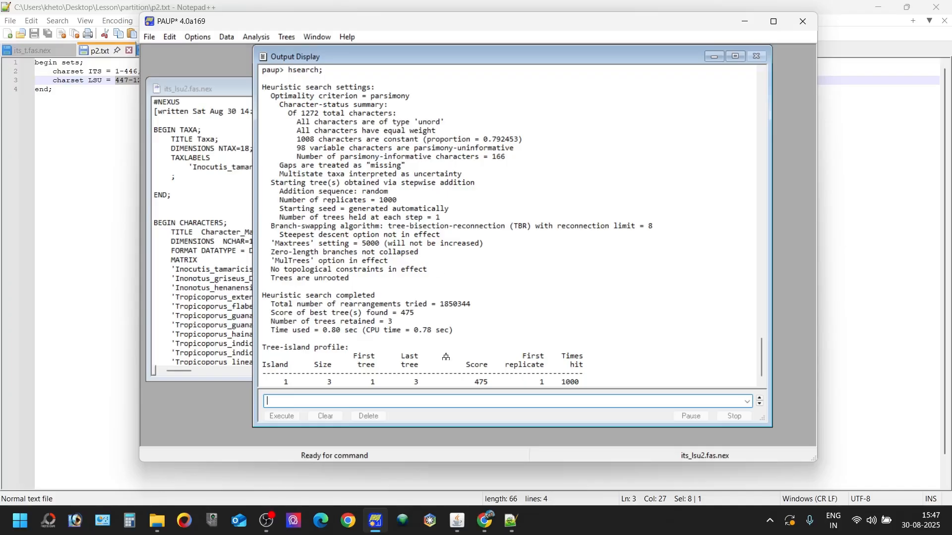
click(288, 38)
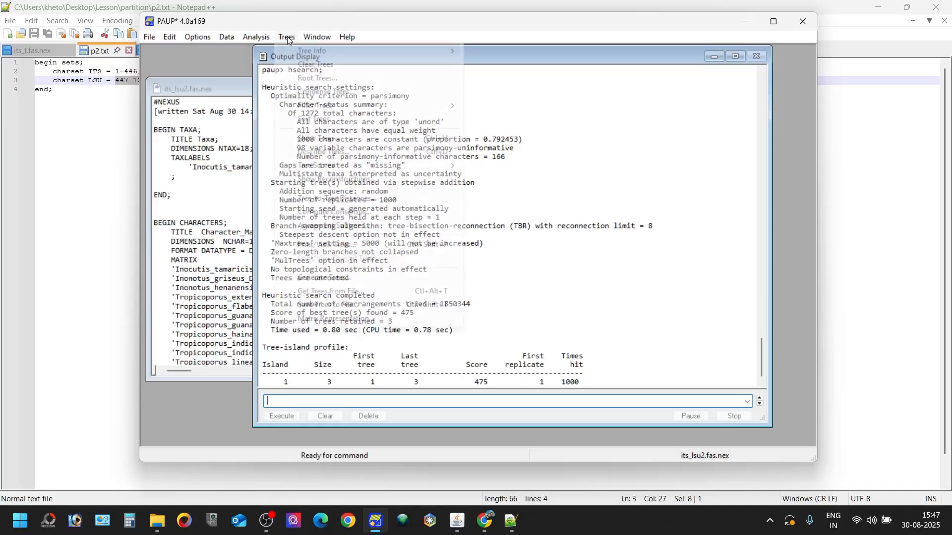
mouse_move(366, 168)
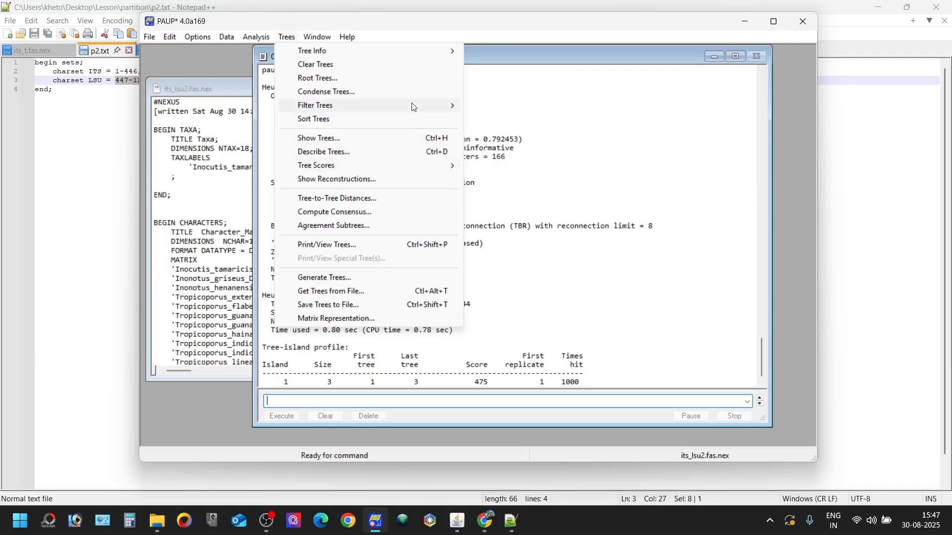
mouse_move(446, 106)
click(479, 106)
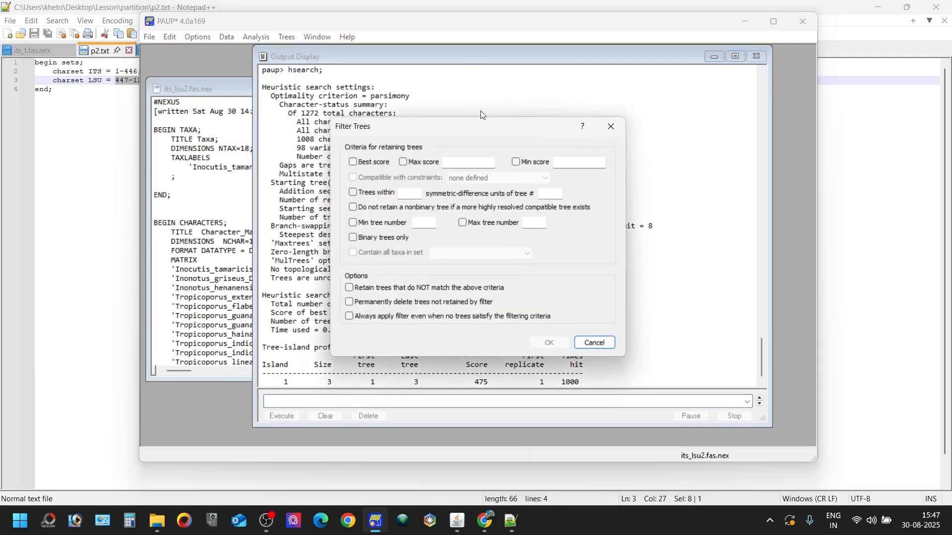
click(595, 342)
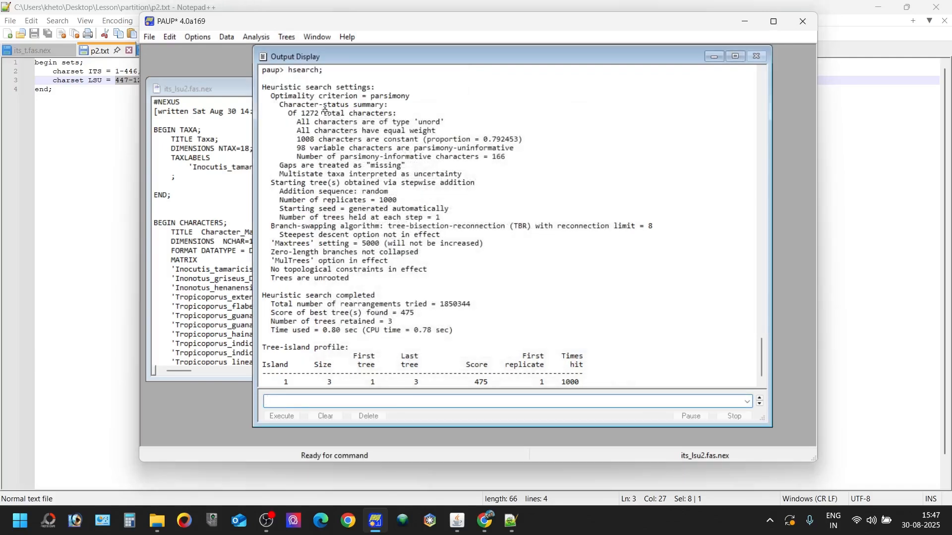
- Show all trees retained by the heuristic search and compare their topologies in the output
click(286, 38)
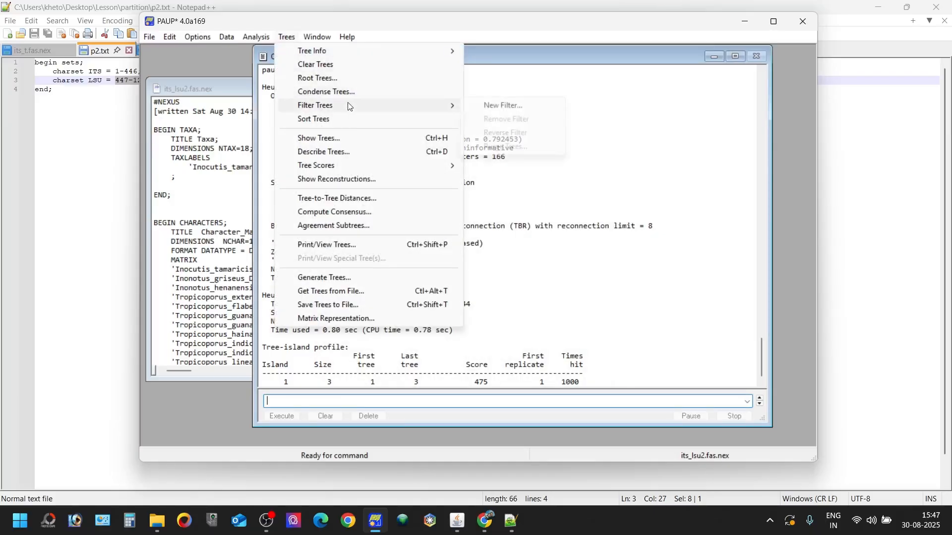
click(344, 139)
click(365, 225)
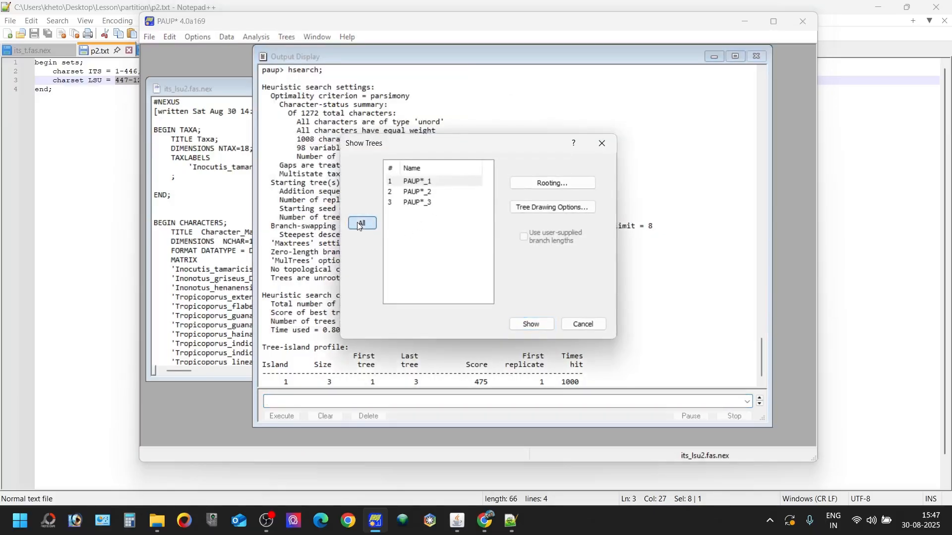
click(530, 325)
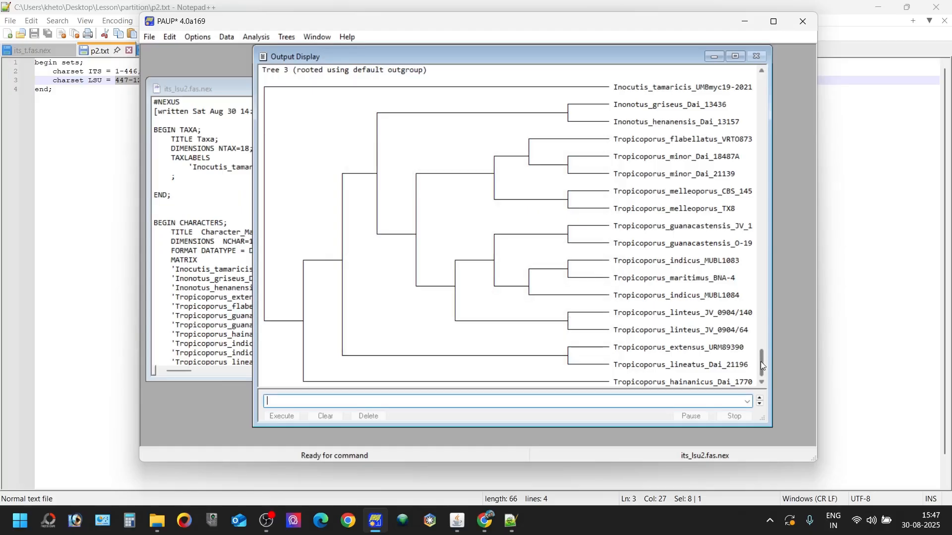
drag(760, 362, 759, 305)
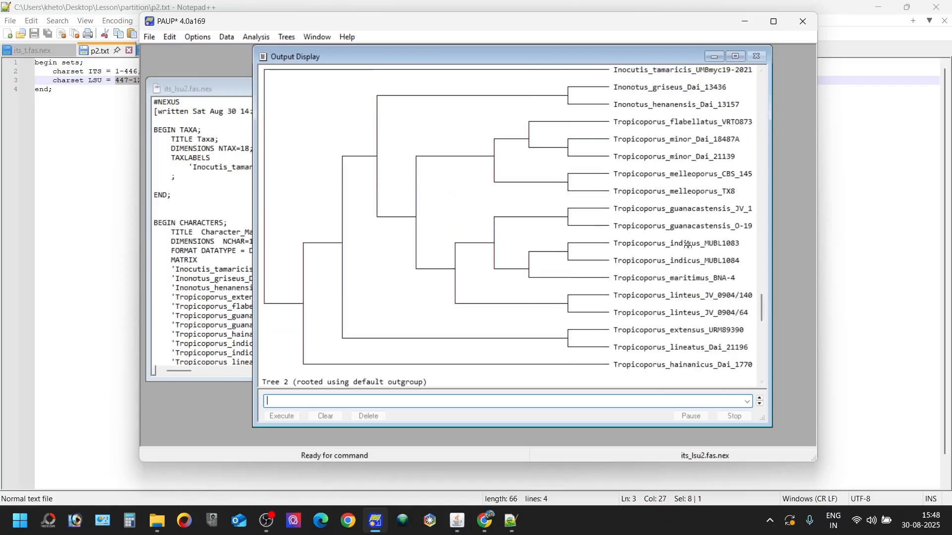
drag(760, 308, 763, 287)
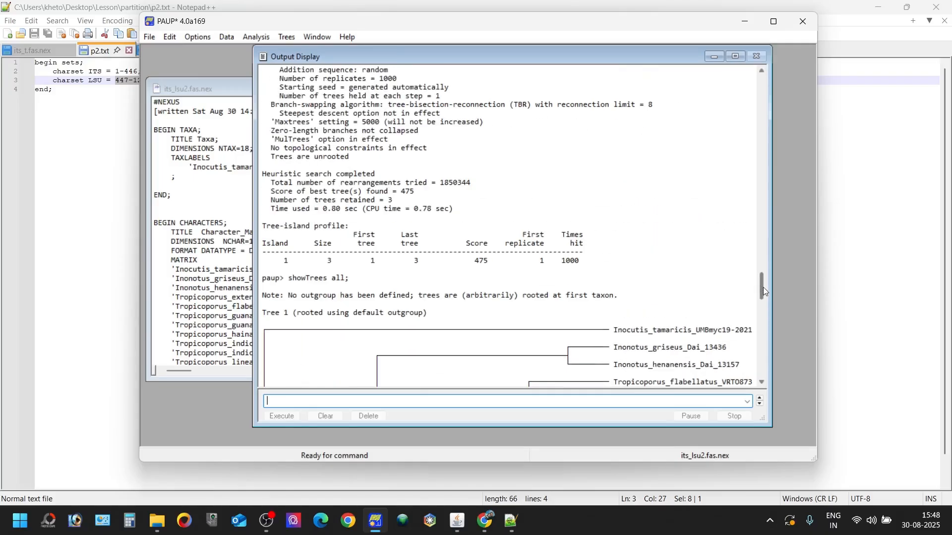
- Filter the trees in memory to keep only those with the best score and a maximum tree number of 1
click(287, 38)
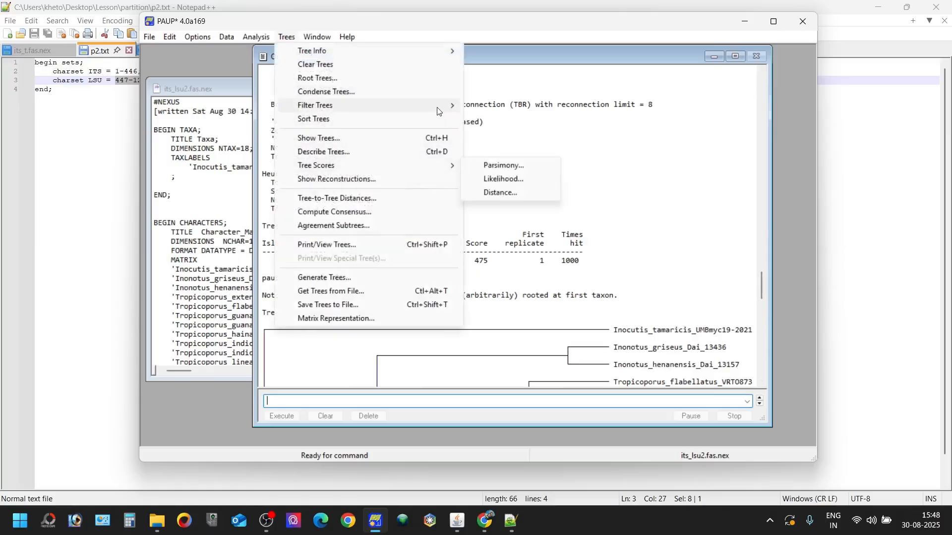
mouse_move(440, 106)
click(480, 105)
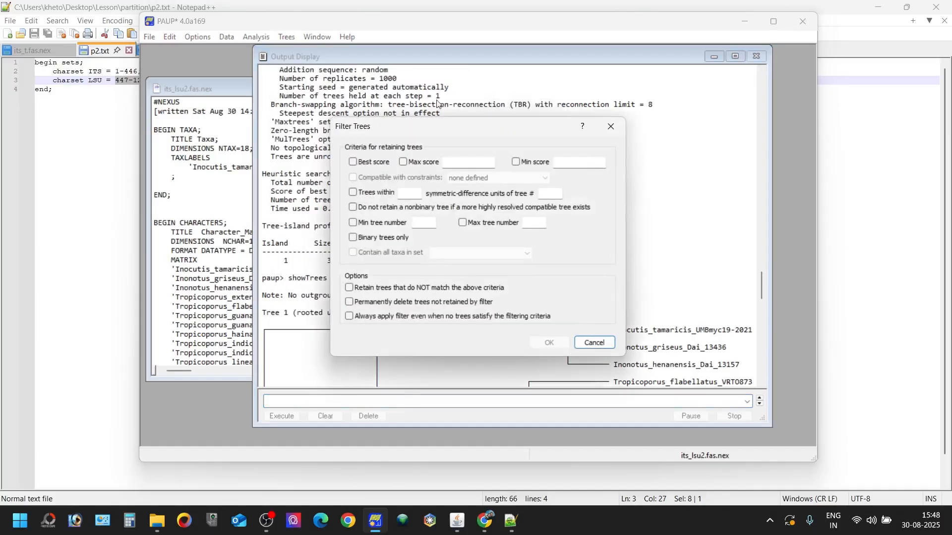
click(369, 163)
click(544, 221)
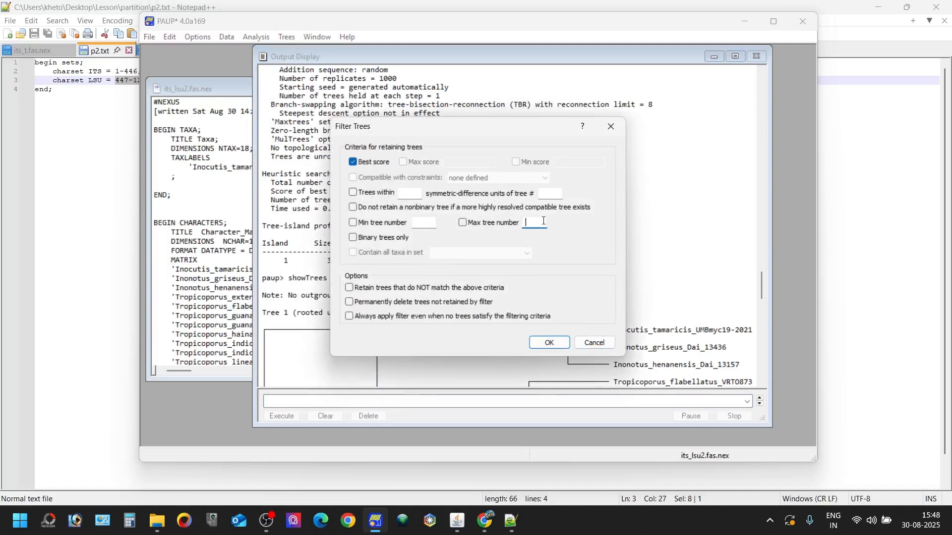
text(1)
click(540, 345)
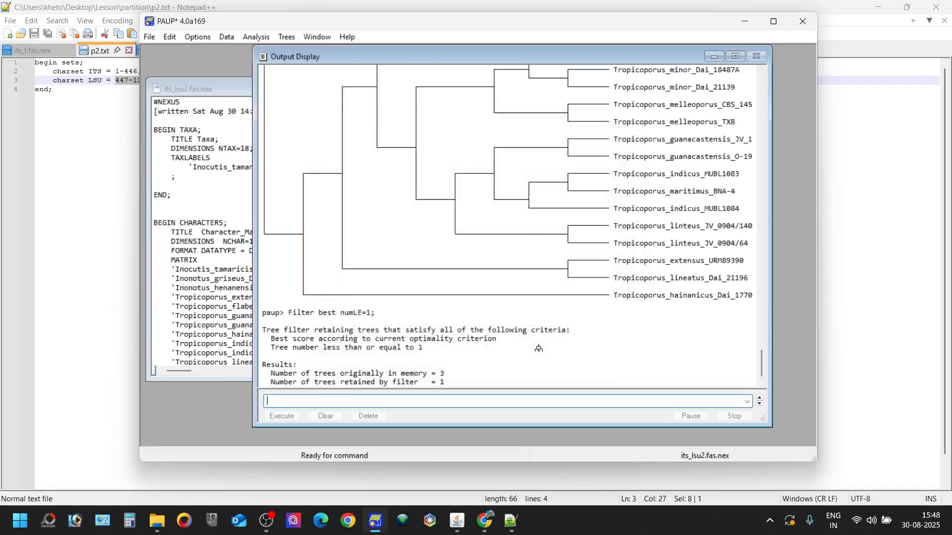
- Show the tree retained by the filter in the output
click(286, 37)
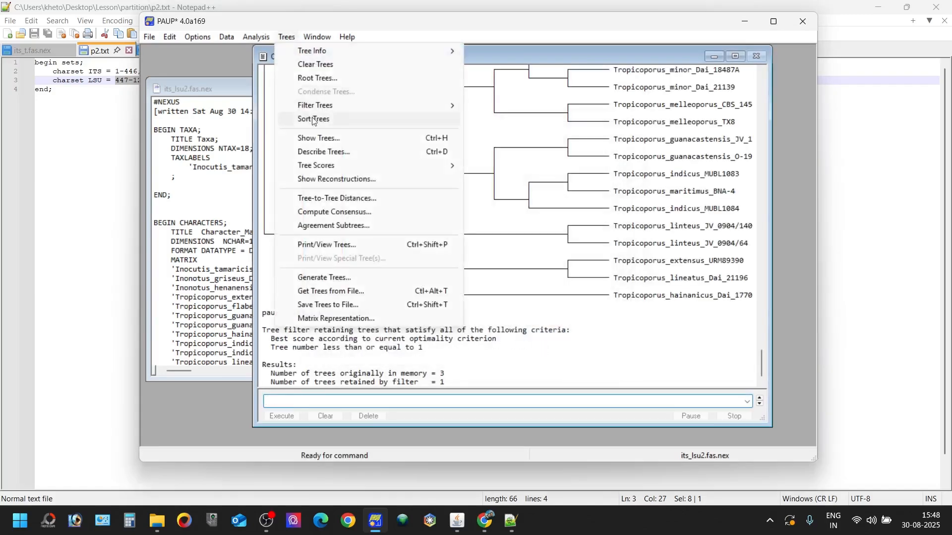
click(339, 144)
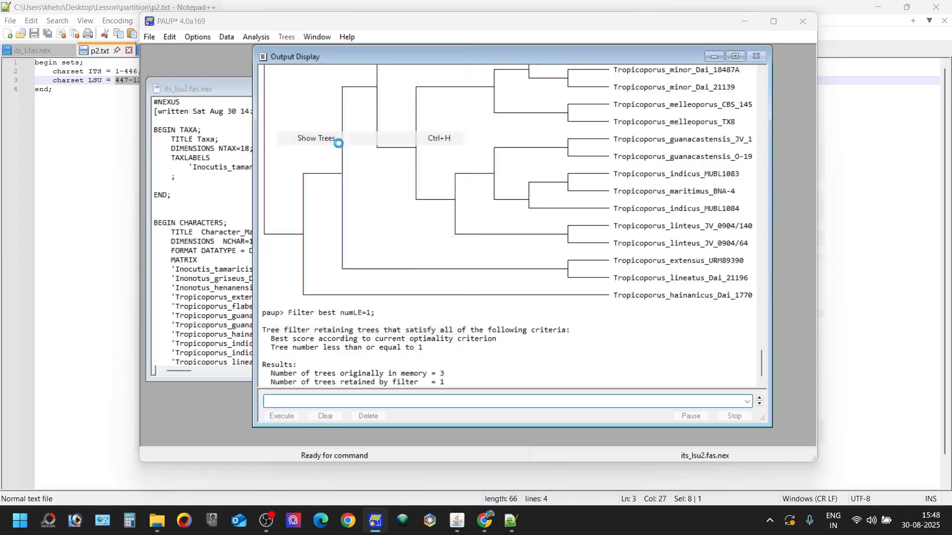
click(530, 325)
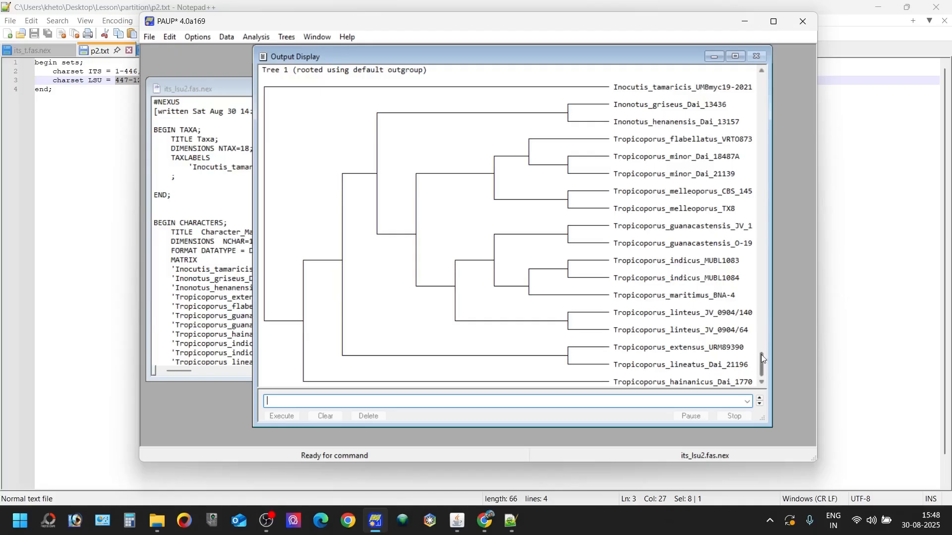
mouse_move(763, 365)
mouse_down()
mouse_move(761, 314)
mouse_move(761, 368)
mouse_up()
- Define 'Inocutis_tamaricis_UMBmyc19-2021BP' as the outgroup with the outgroup command, copying the taxon label from its_lsu2.fas.nex in Notepad++
text(outgroup)
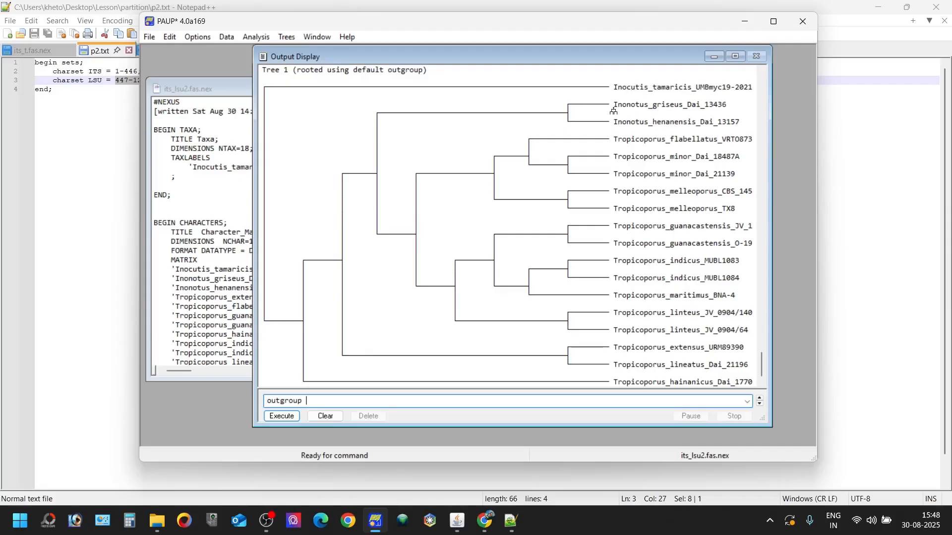
click(512, 521)
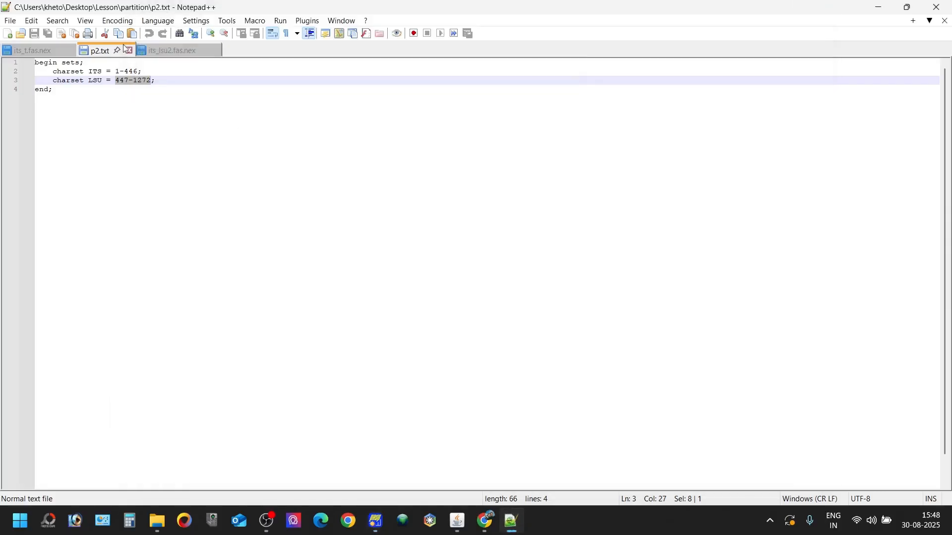
click(154, 49)
scroll(279, 142, up, 20)
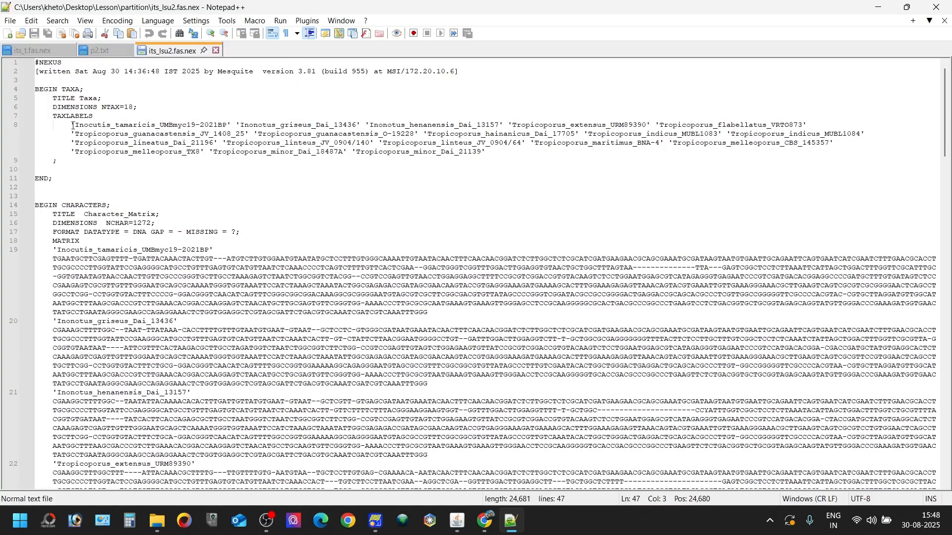
drag(73, 126, 232, 122)
key(ctrl+c)
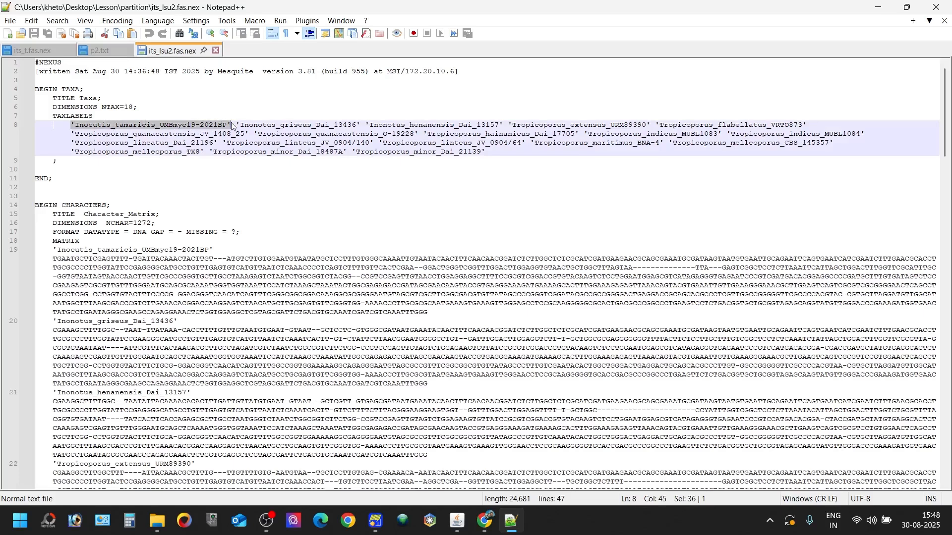
click(375, 520)
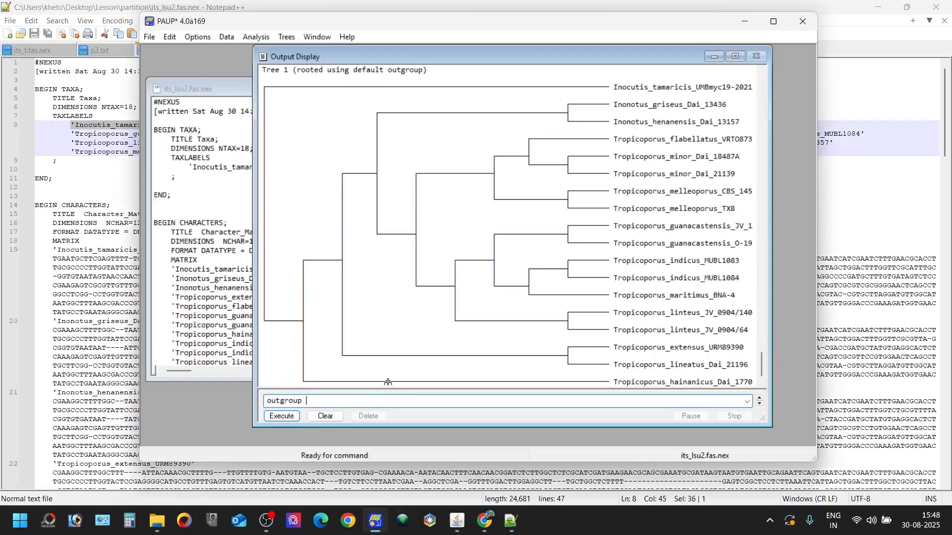
key(ctrl+v)
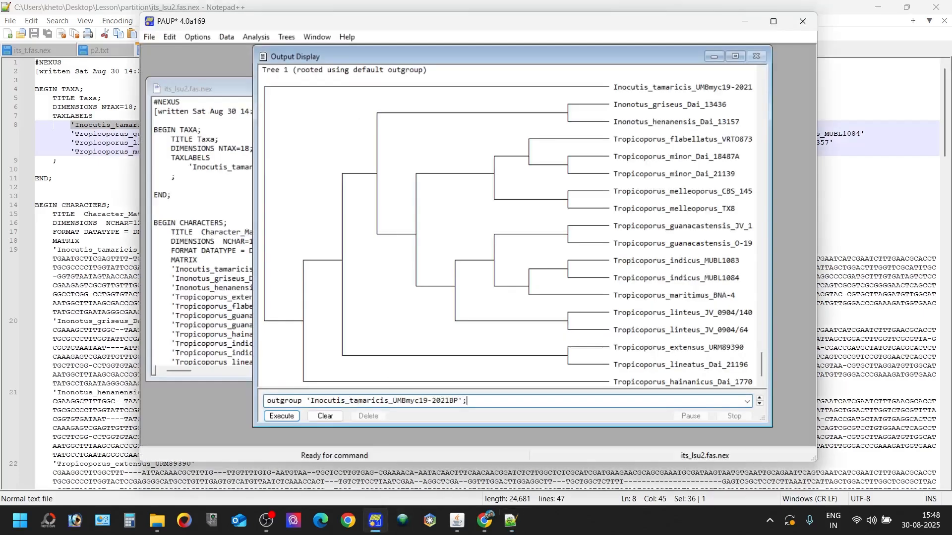
key(Return)
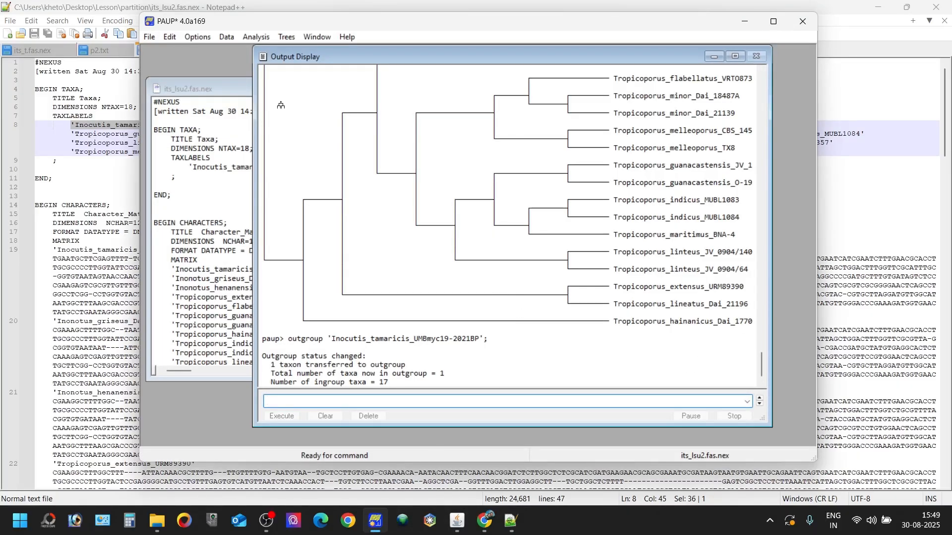
- Set up a full heuristic bootstrap analysis with 1000 replicates, resampling 1272 characters, and continue to its search settings
click(261, 39)
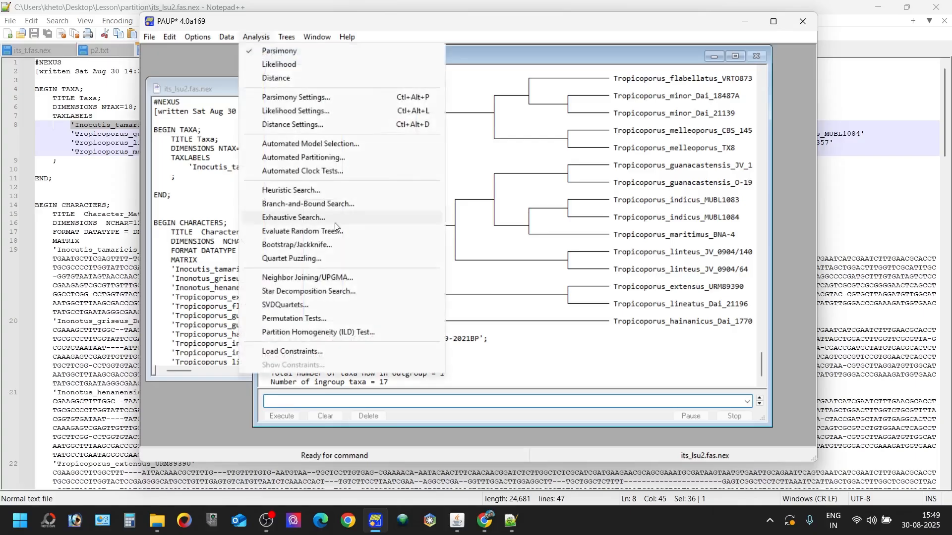
click(310, 245)
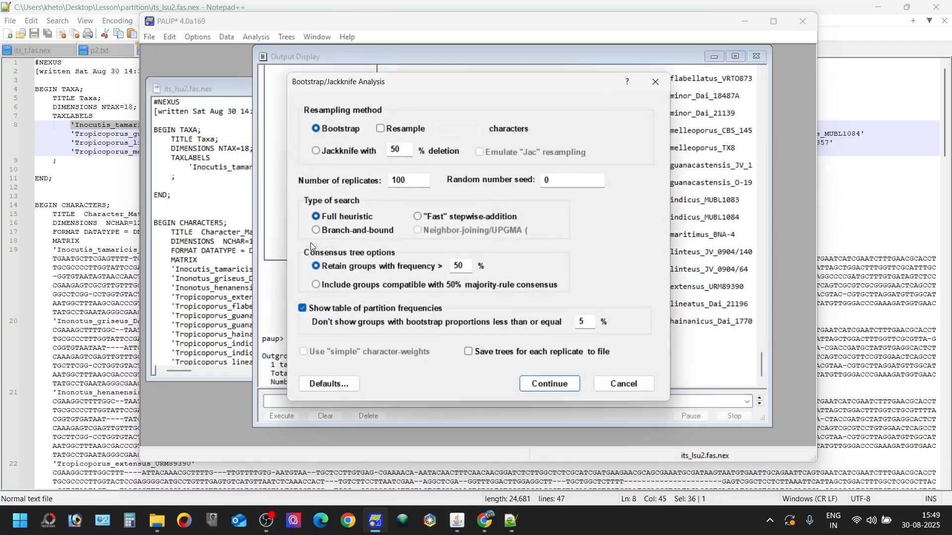
click(416, 182)
text(0)
click(381, 129)
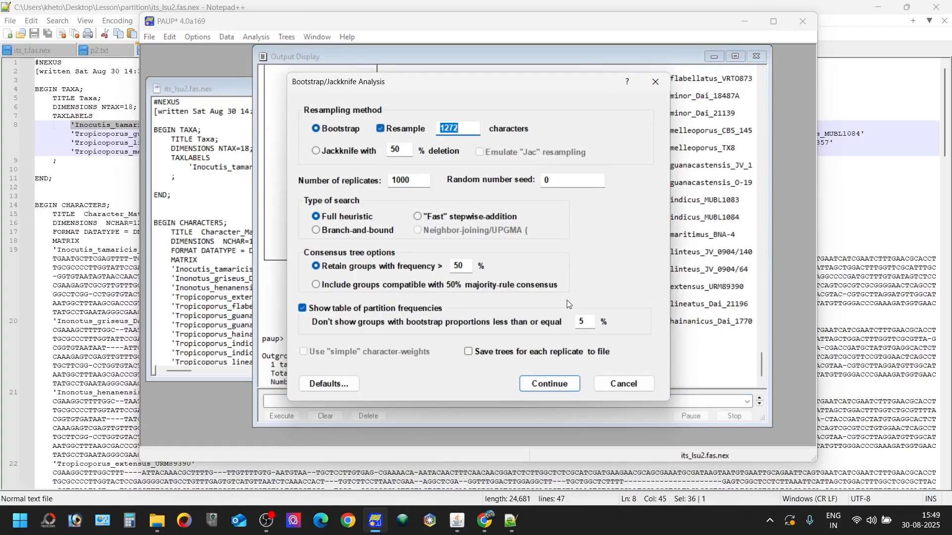
click(549, 384)
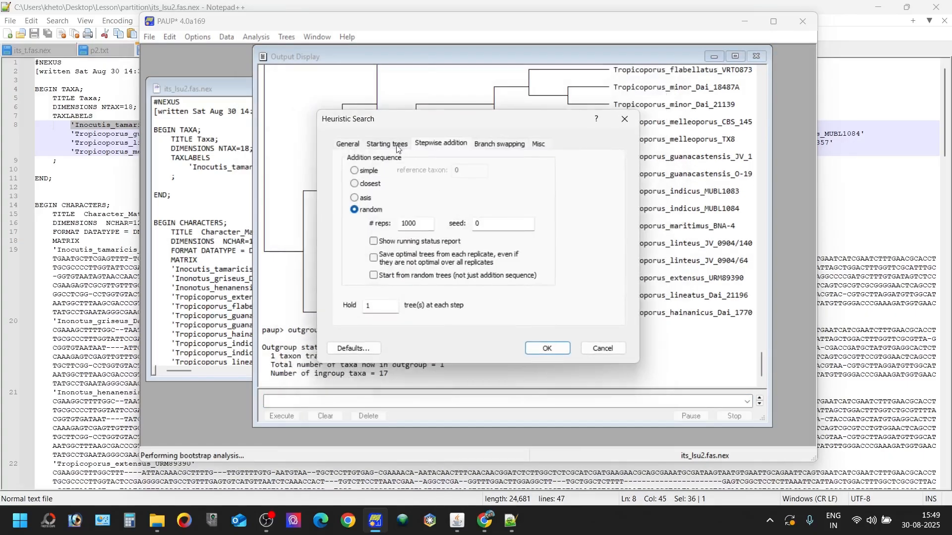
- Set the random stepwise-addition replicates to 10, accept the MaxTrees setting, and run the bootstrap search
click(431, 223)
click(385, 145)
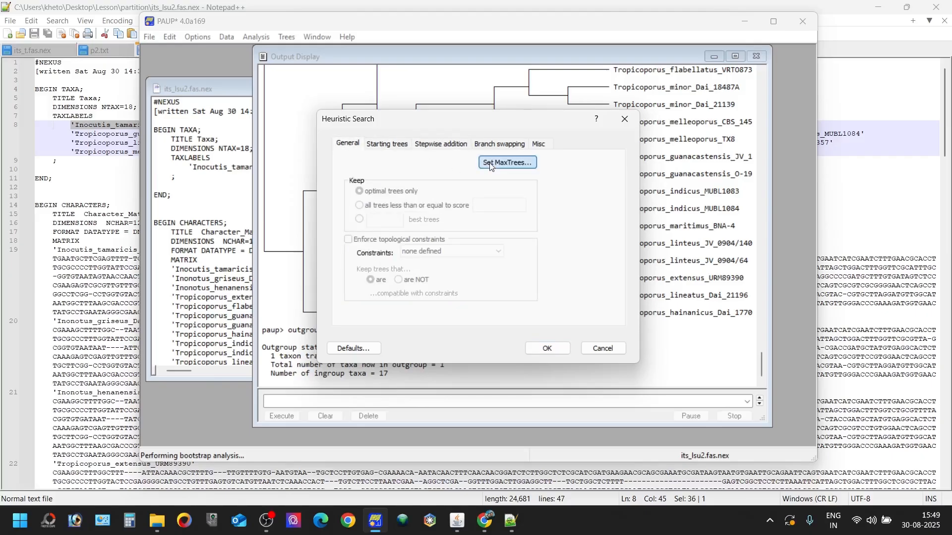
click(507, 163)
click(549, 298)
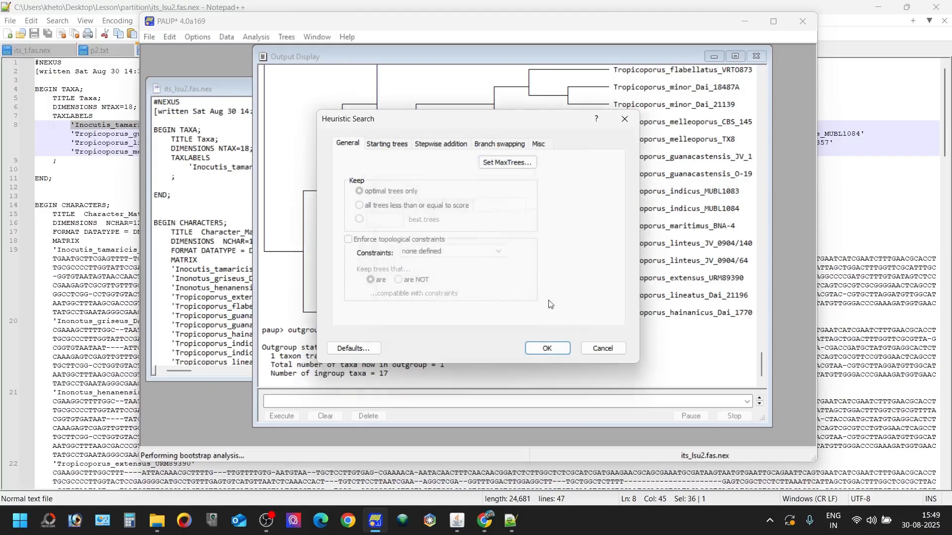
click(548, 348)
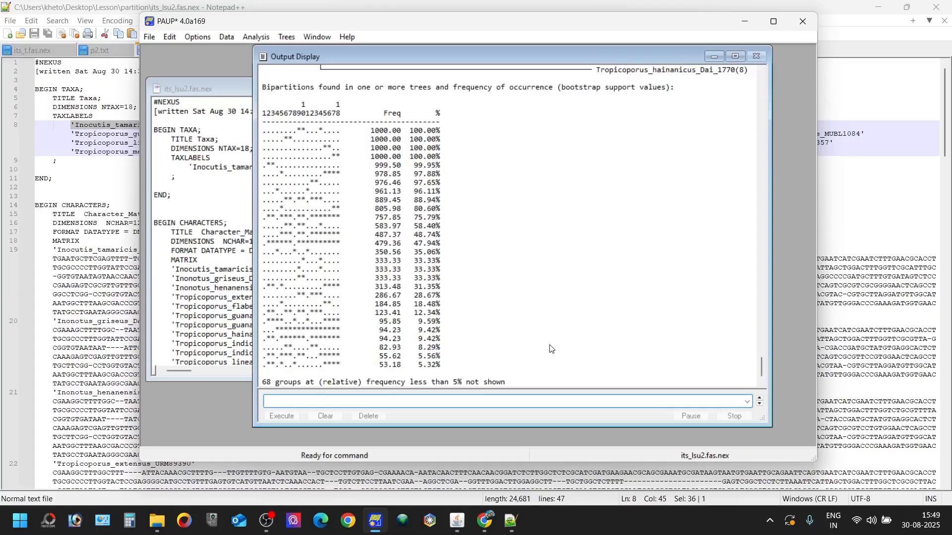
- Review the parsimony settings and apply them with the Goloboff criterion and branch collapsing off
mouse_move(758, 362)
mouse_down()
mouse_move(760, 343)
mouse_move(757, 375)
mouse_up()
click(285, 38)
mouse_move(271, 41)
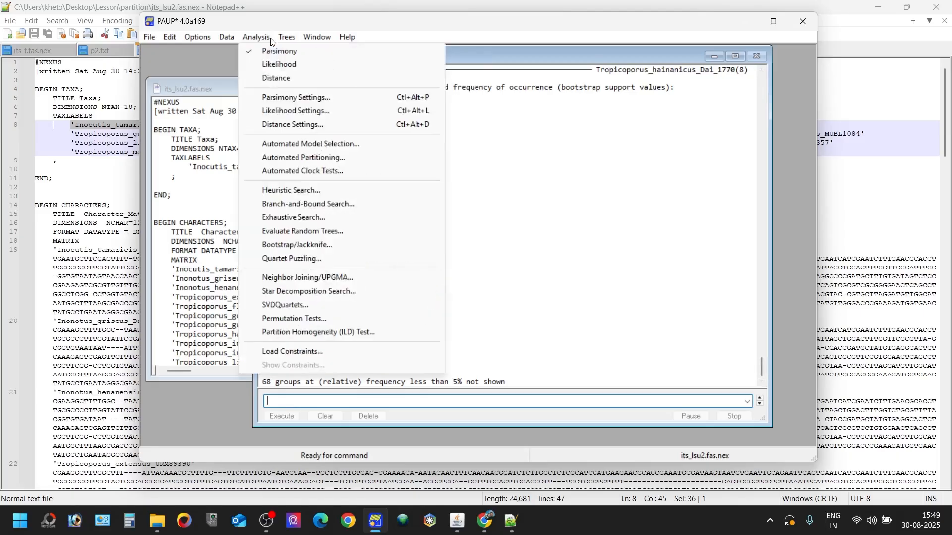
click(296, 97)
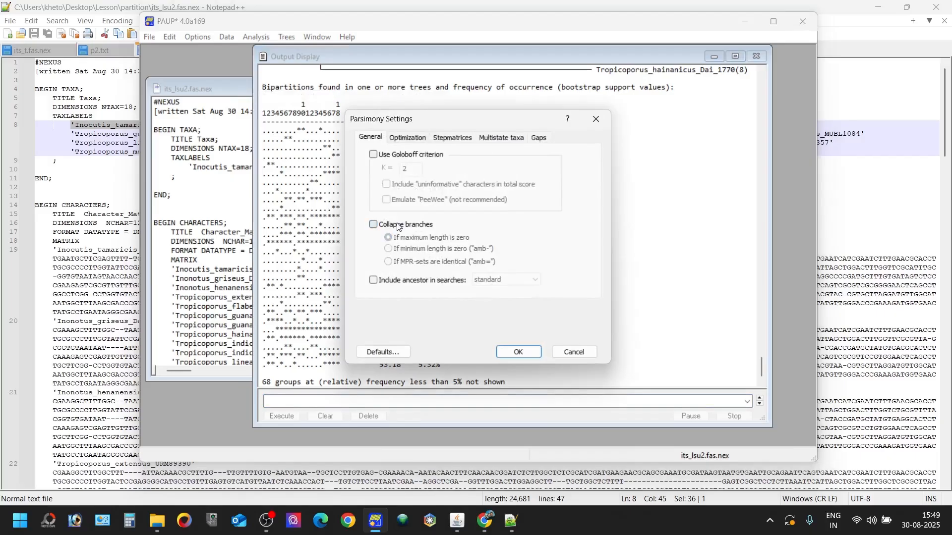
click(517, 352)
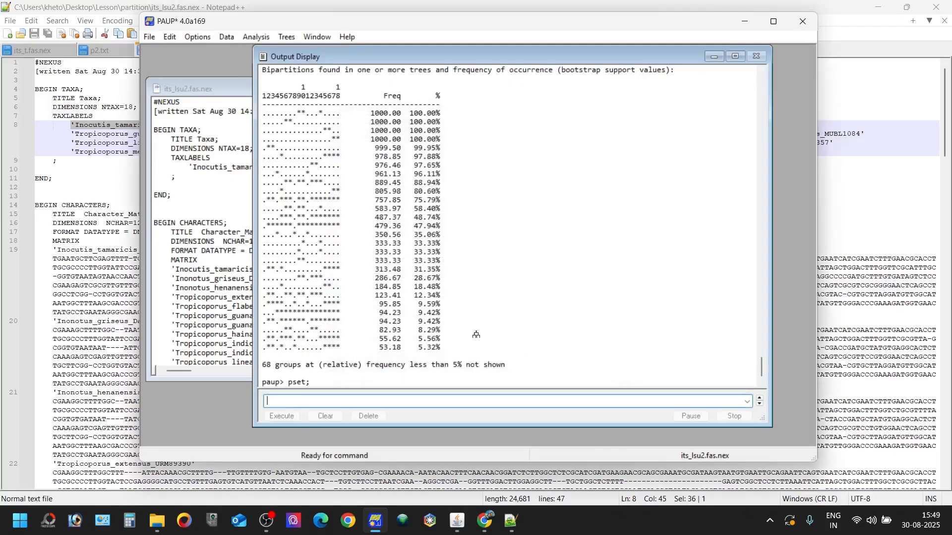
- Rerun the 1000-replicate full heuristic bootstrap, including groups compatible with the 50% majority-rule consensus and using 10 random-addition replicates
click(281, 40)
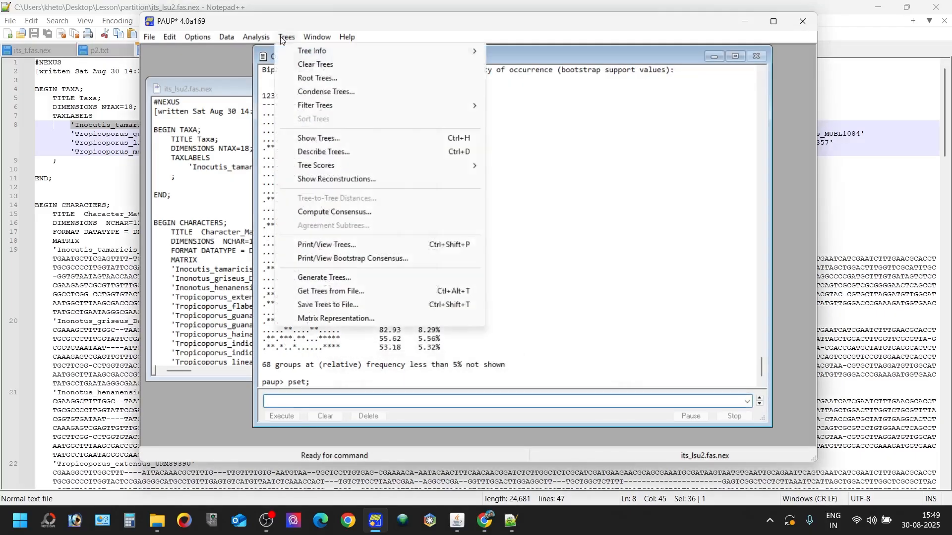
mouse_move(256, 37)
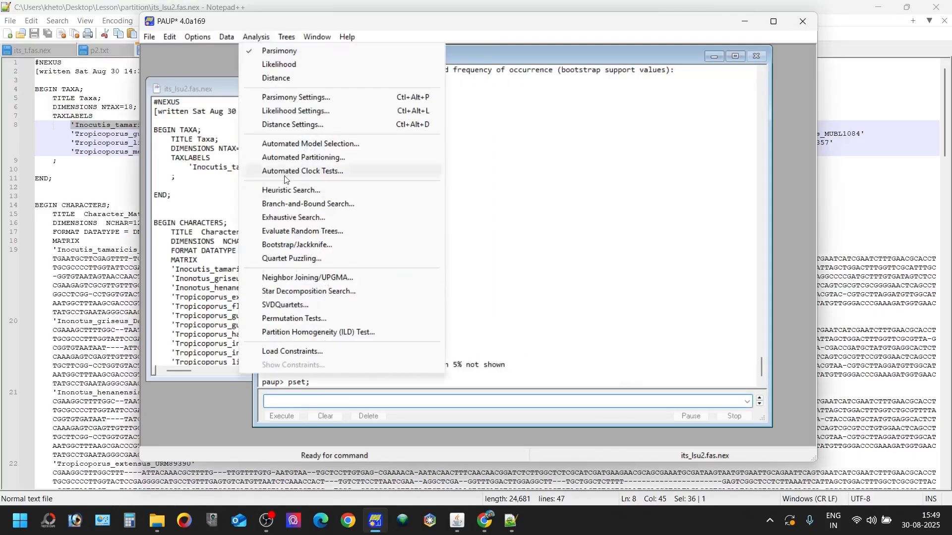
click(303, 245)
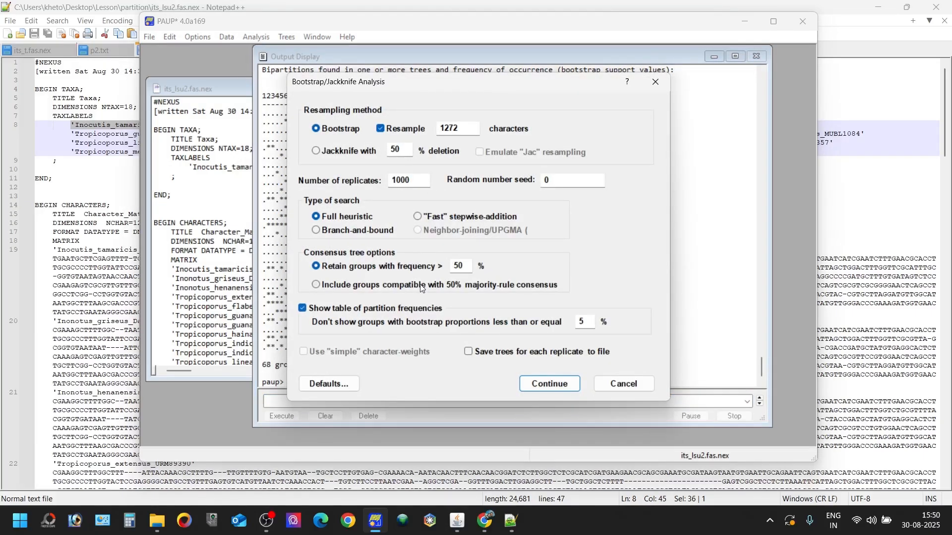
click(549, 384)
click(441, 144)
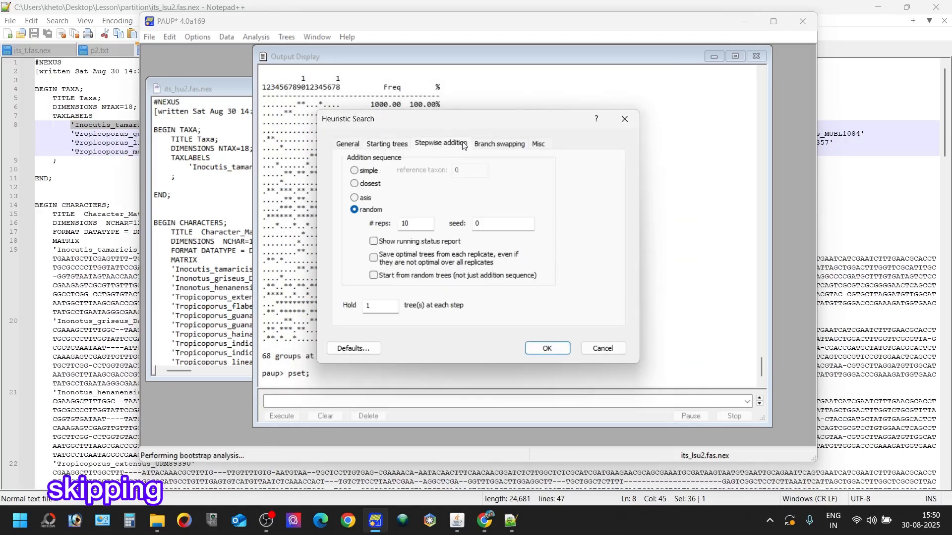
click(540, 144)
click(348, 143)
click(547, 349)
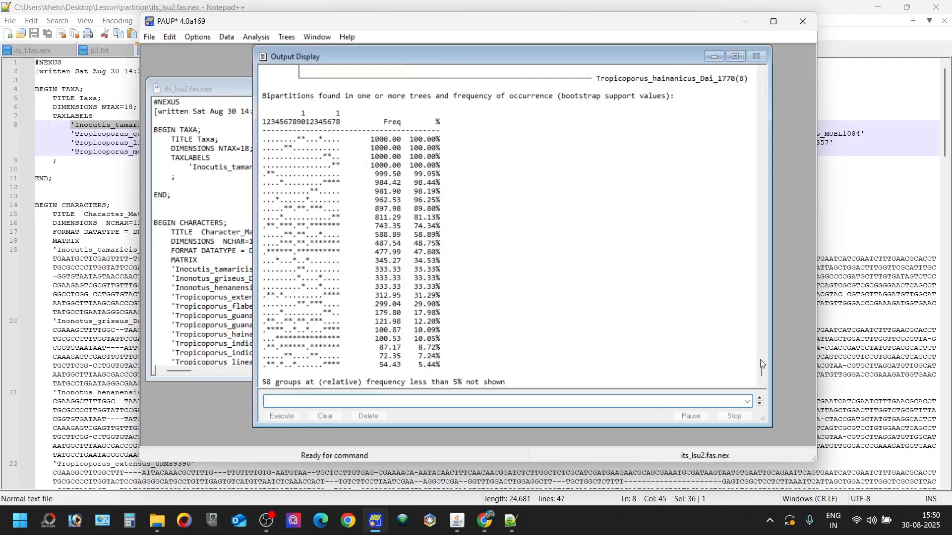
- Examine the bootstrap consensus tree and the table of bipartition frequencies in the output
click(762, 358)
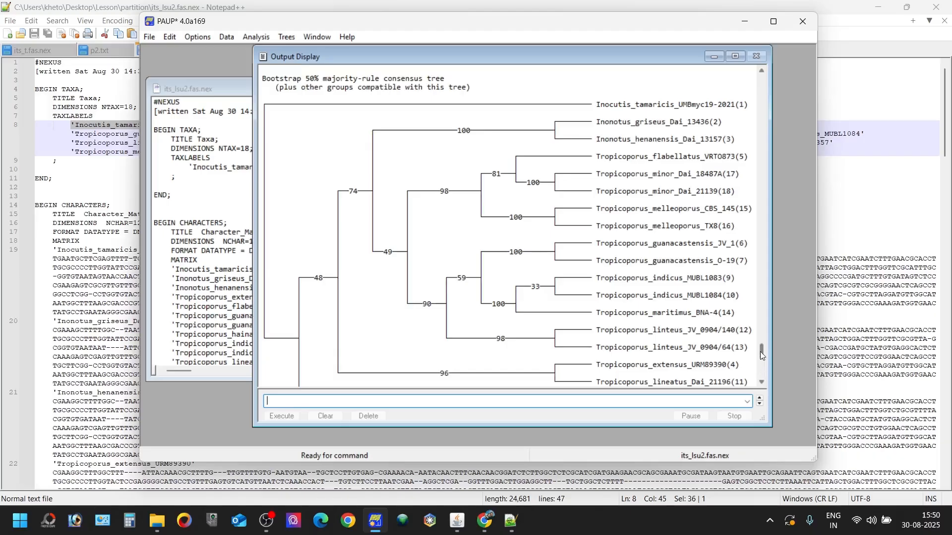
drag(761, 353, 761, 356)
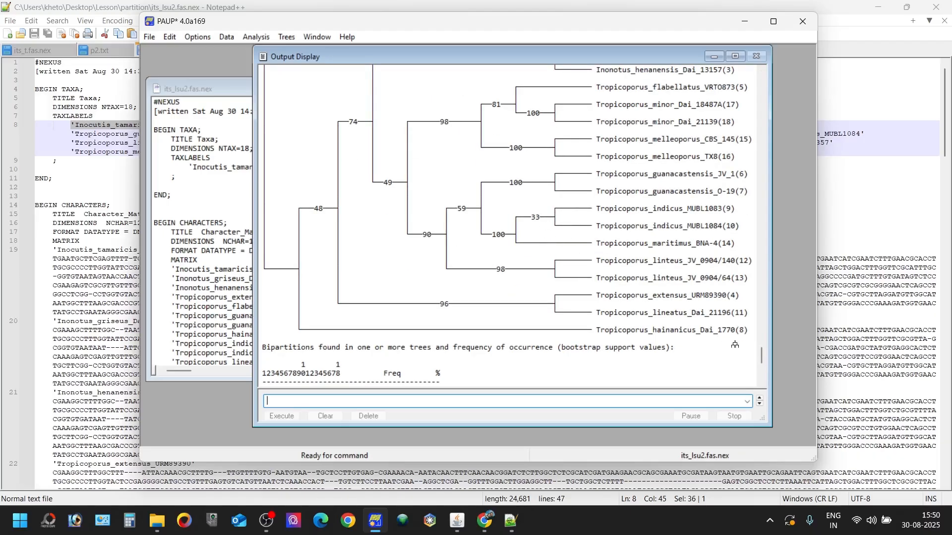
mouse_move(760, 351)
mouse_down()
mouse_move(762, 363)
mouse_move(764, 352)
mouse_up()
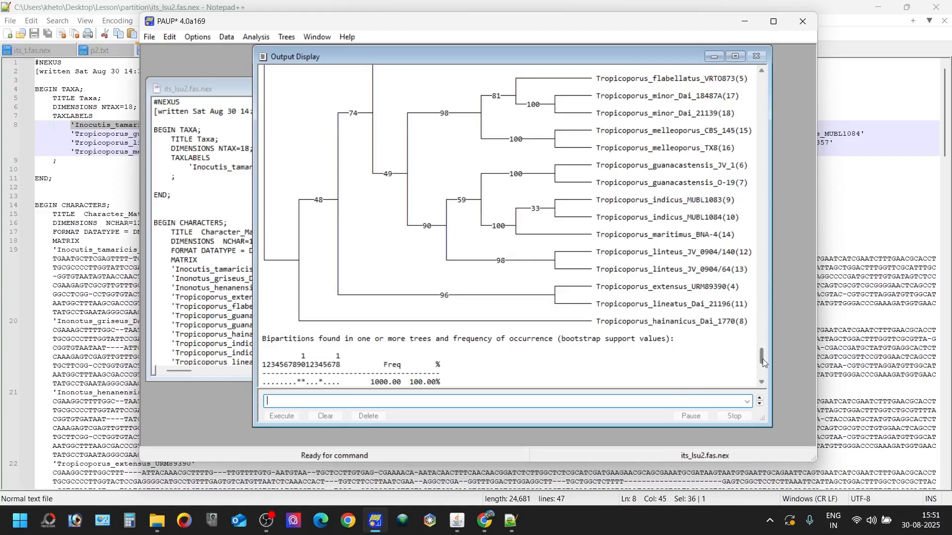
drag(763, 359, 762, 349)
scroll(761, 350, down, 20)
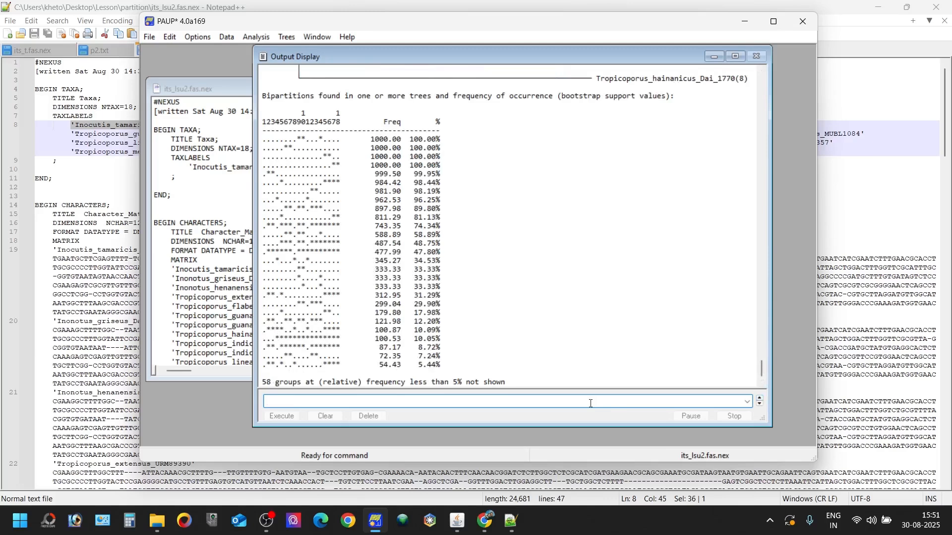
- Try to define taxa 1 to 3 as the outgroup with the commands "ougroup 1-3;" and "ougroup 1,2,3;"
text(oug)
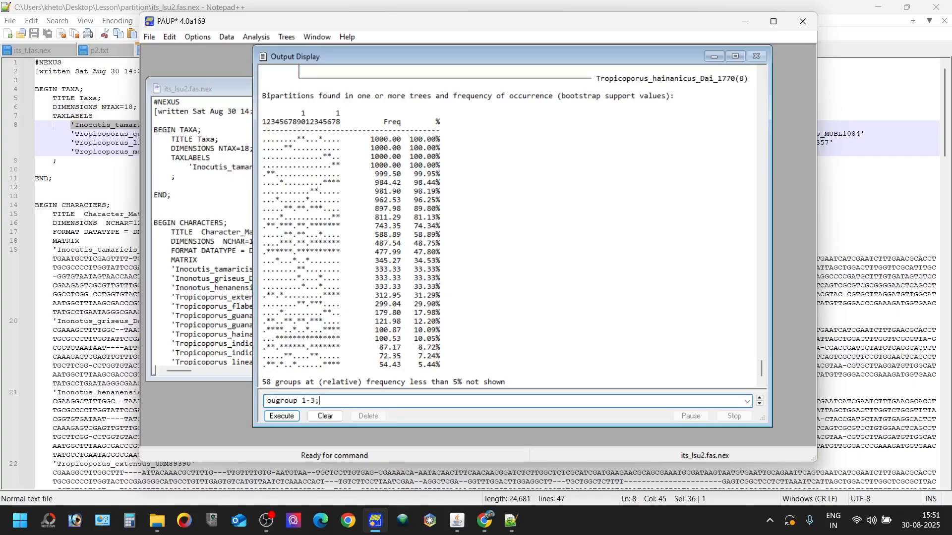
text(roup 1-3;)
key(Return)
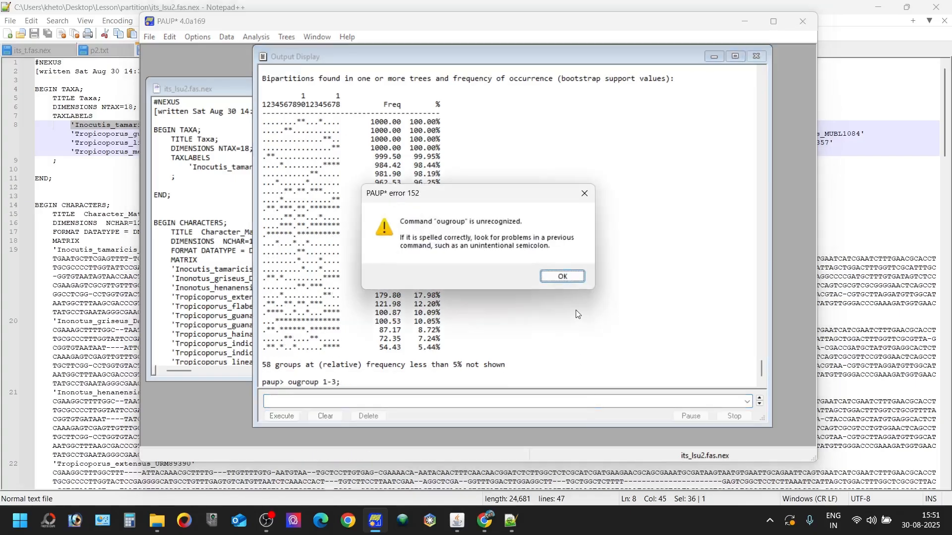
click(574, 280)
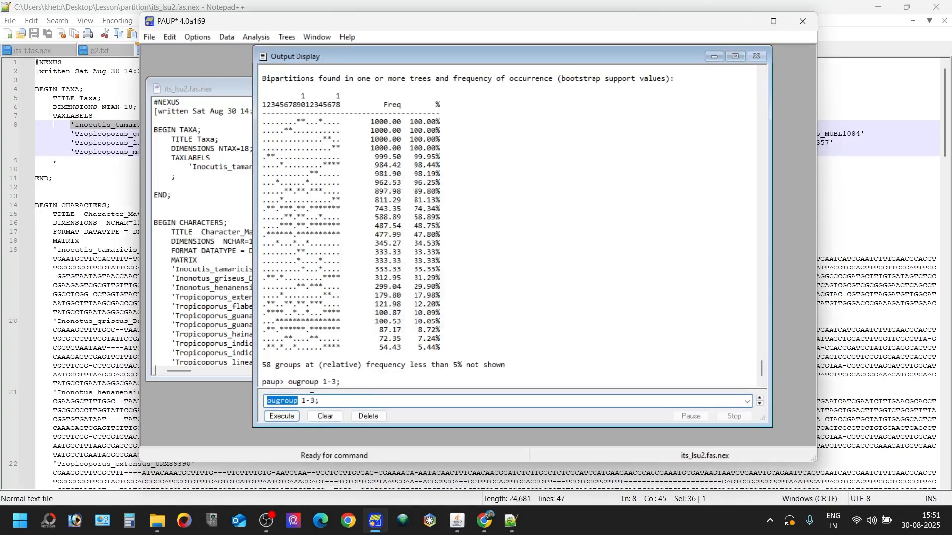
click(311, 401)
key(BackSpace)
text(,2,)
key(Return)
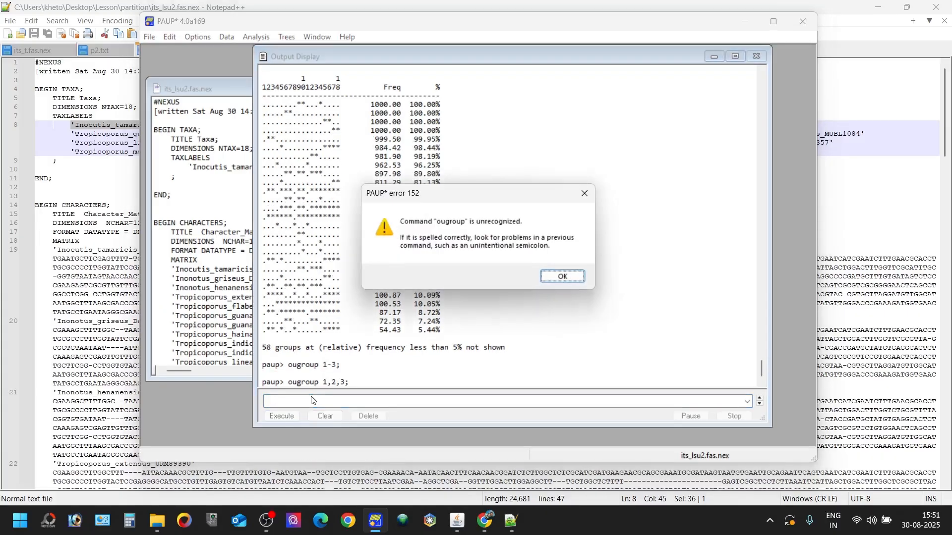
click(565, 277)
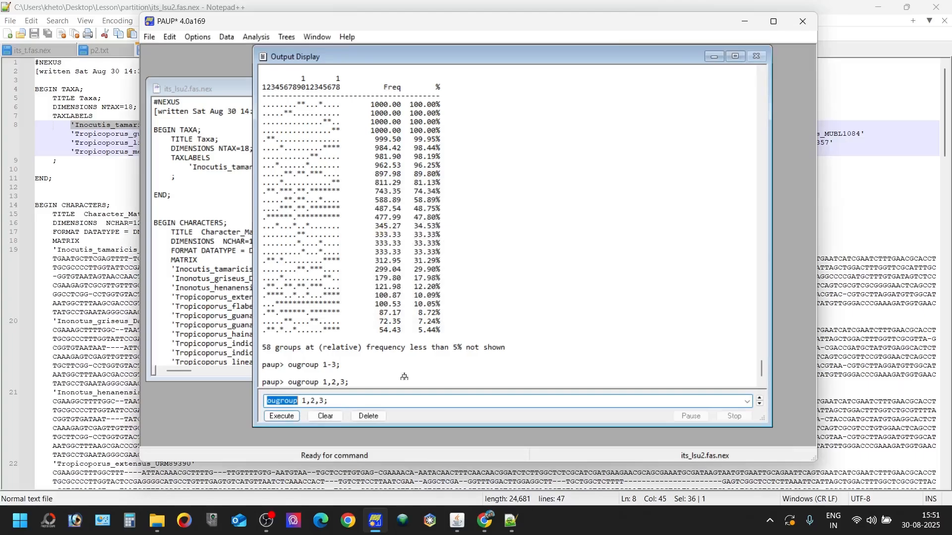
- Correct the command to "outgroup 1-3;" and execute it to define the first three taxa as the outgroup
click(277, 402)
text(t)
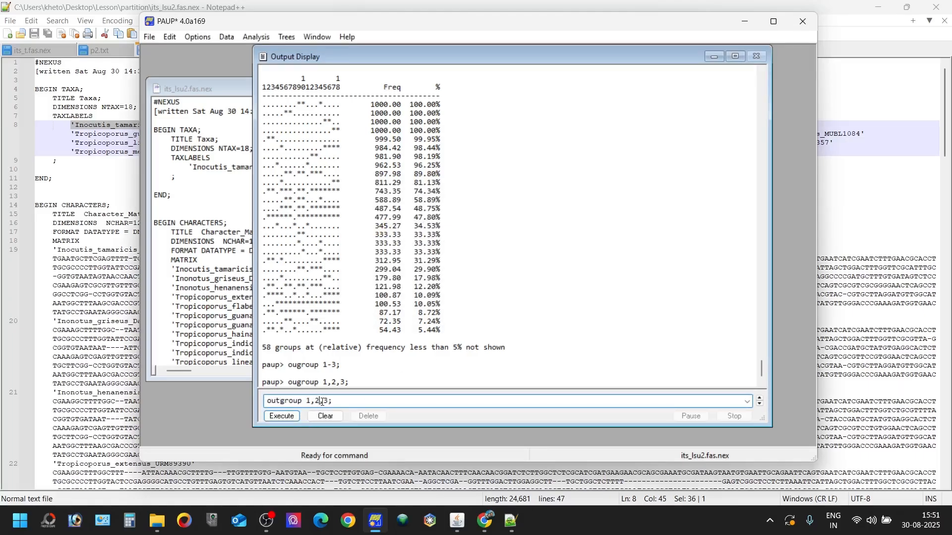
key(BackSpace)
key(BackSpace)
text(-)
key(Return)
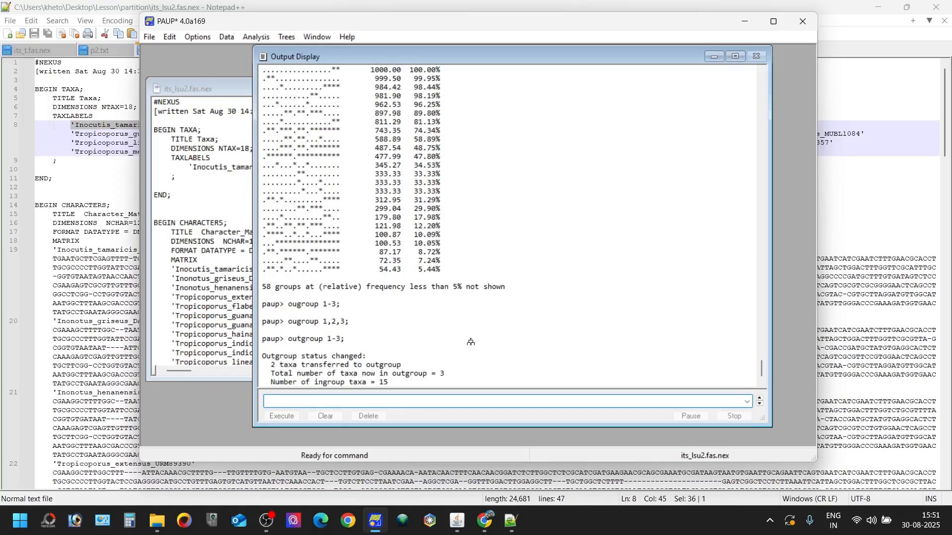
click(252, 38)
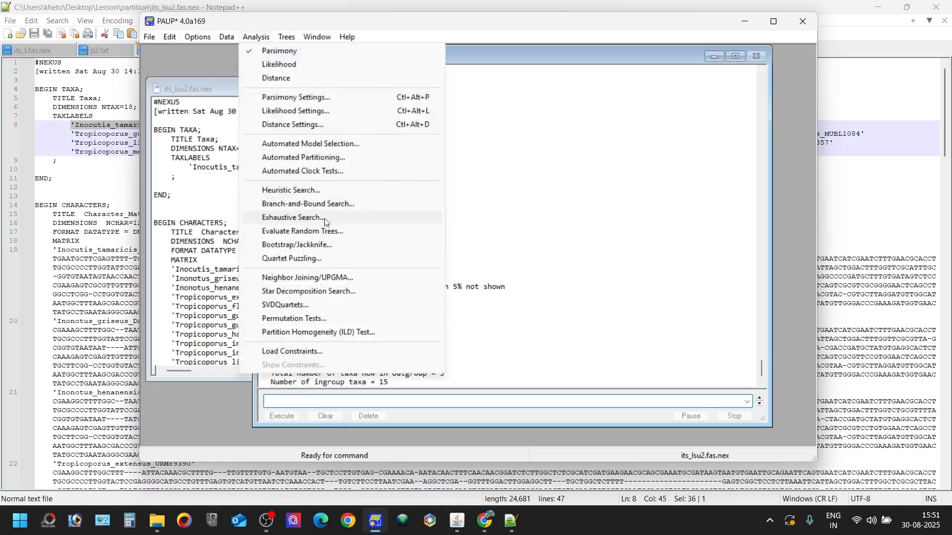
click(315, 246)
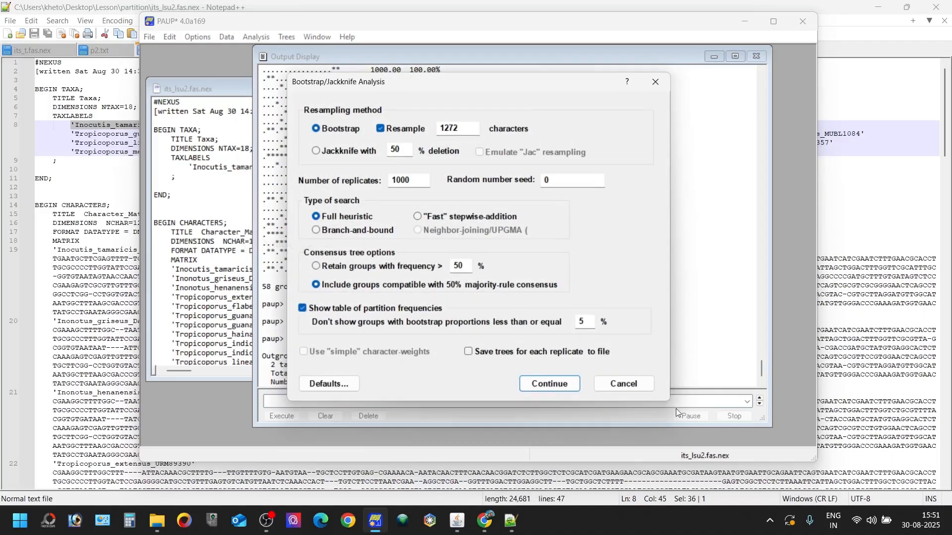
click(619, 384)
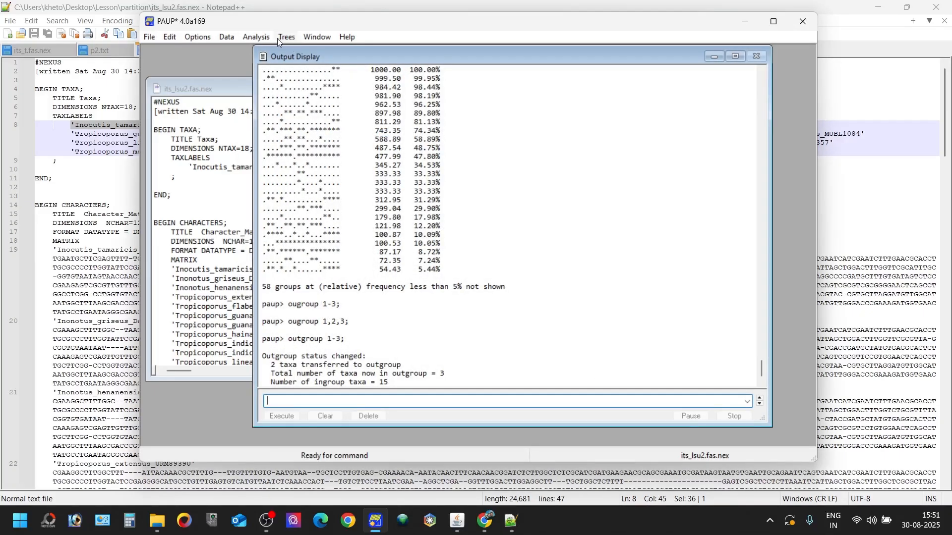
- Reapply the parsimony settings for the new outgroup with branch collapsing off
click(257, 37)
click(297, 97)
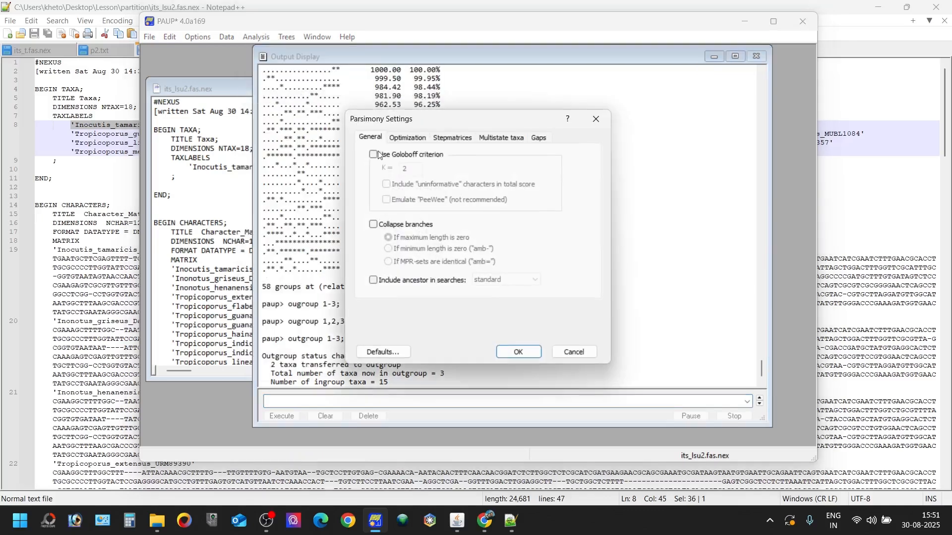
click(518, 352)
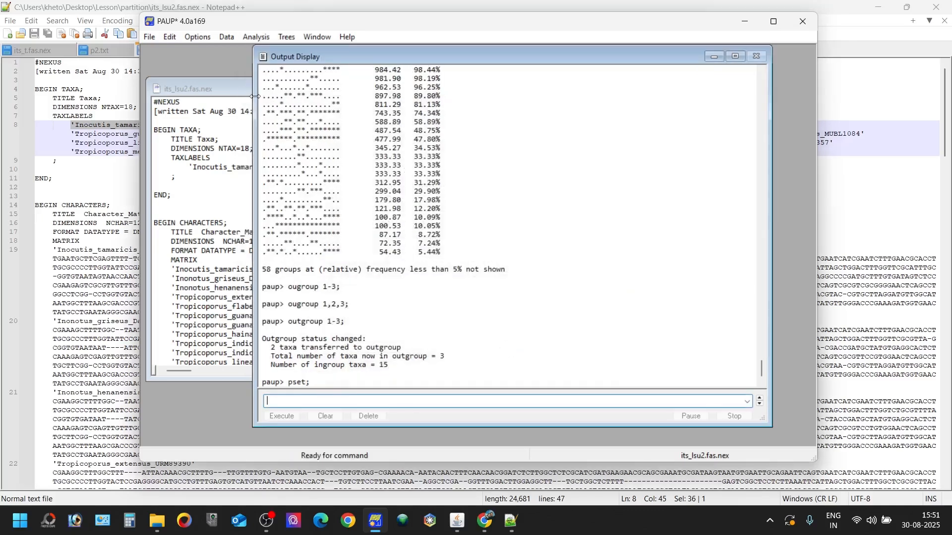
- Run a full heuristic bootstrap with 1000 replicates, retaining groups with frequency above 50% in the consensus tree
click(263, 39)
click(315, 242)
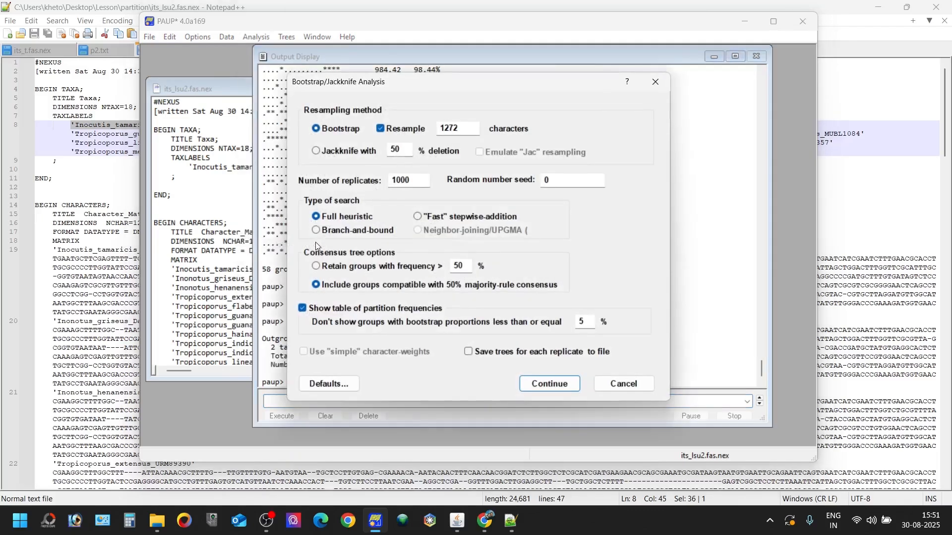
click(316, 266)
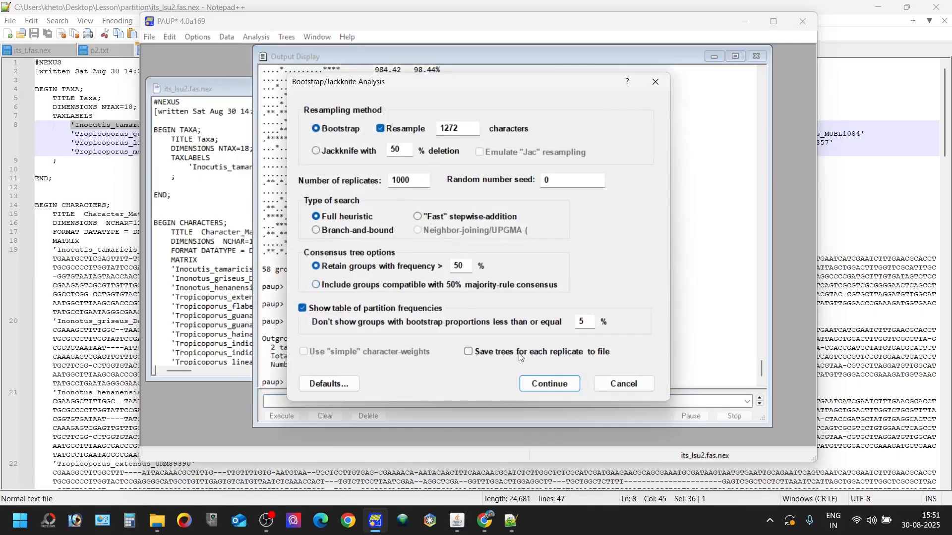
click(544, 385)
click(548, 350)
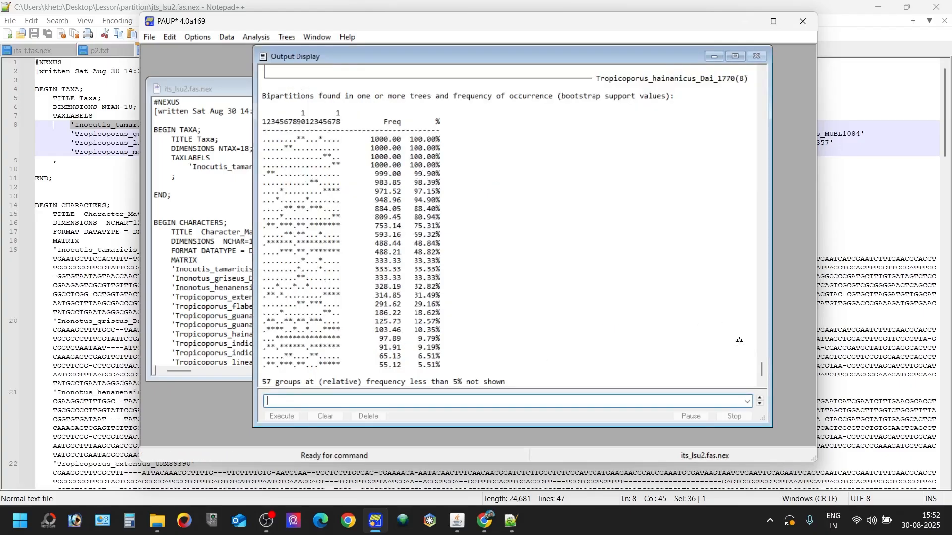
mouse_move(759, 372)
mouse_down()
mouse_move(766, 357)
mouse_move(759, 377)
mouse_up()
- Set up a full heuristic bootstrap with 1000 replicates that includes groups compatible with the 50% majority-rule consensus
click(260, 39)
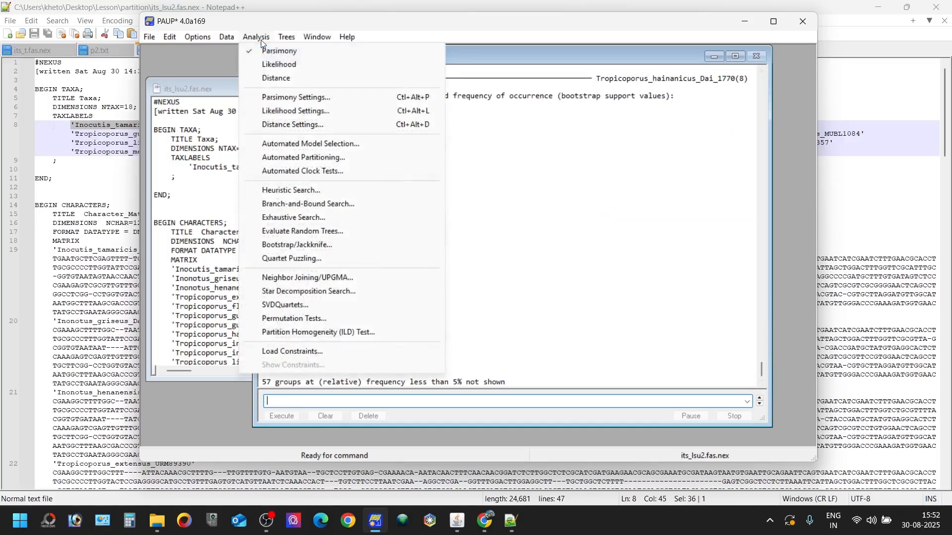
click(303, 250)
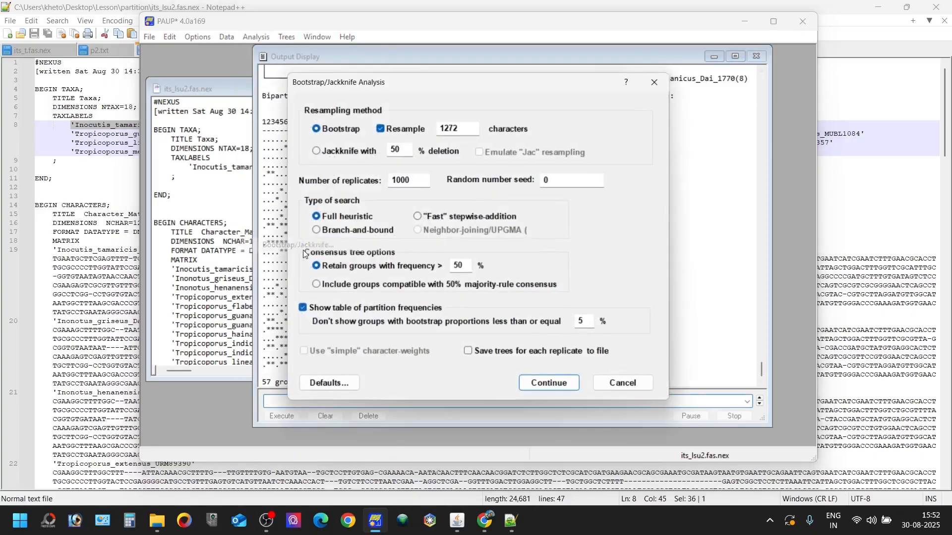
click(337, 285)
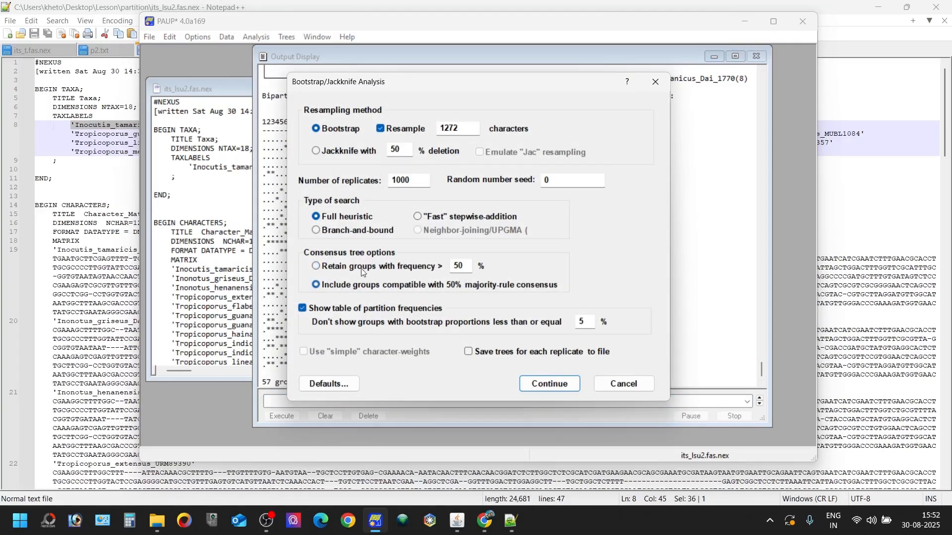
click(550, 384)
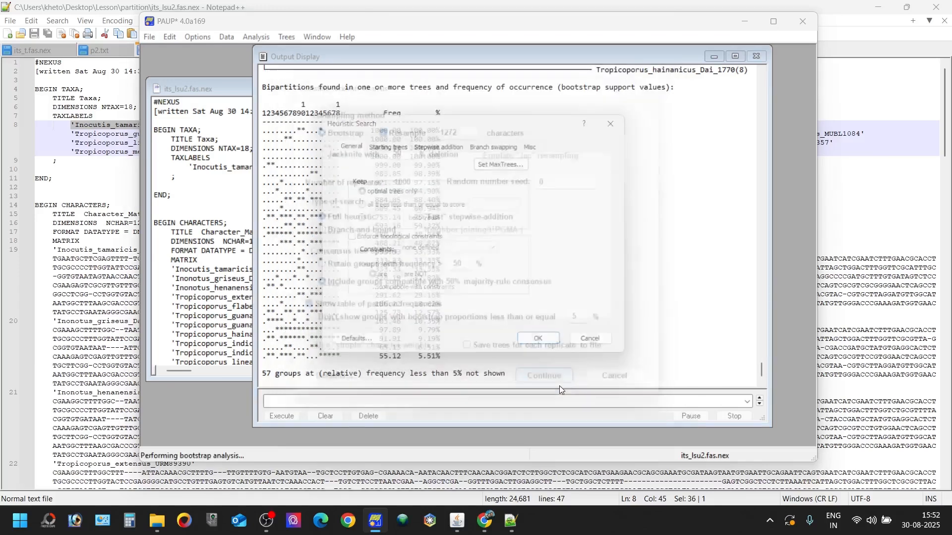
- Set random stepwise addition to 30 replicates, run the bootstrap search, and review the consensus tree in the output
click(391, 144)
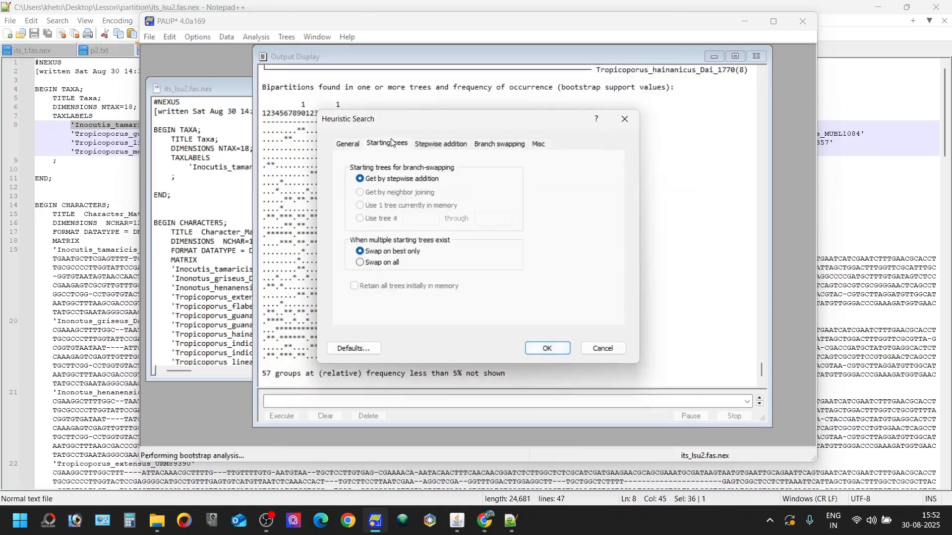
click(440, 144)
click(485, 143)
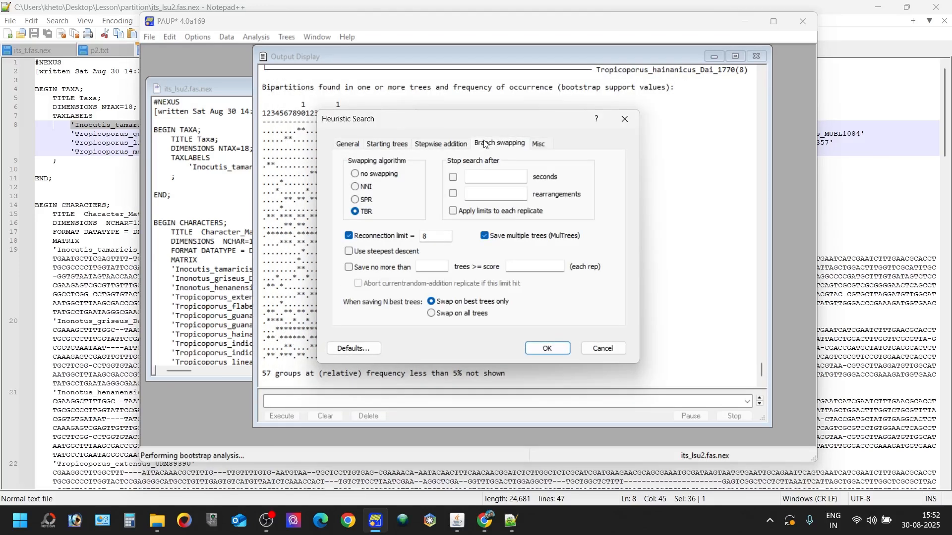
click(436, 145)
click(412, 225)
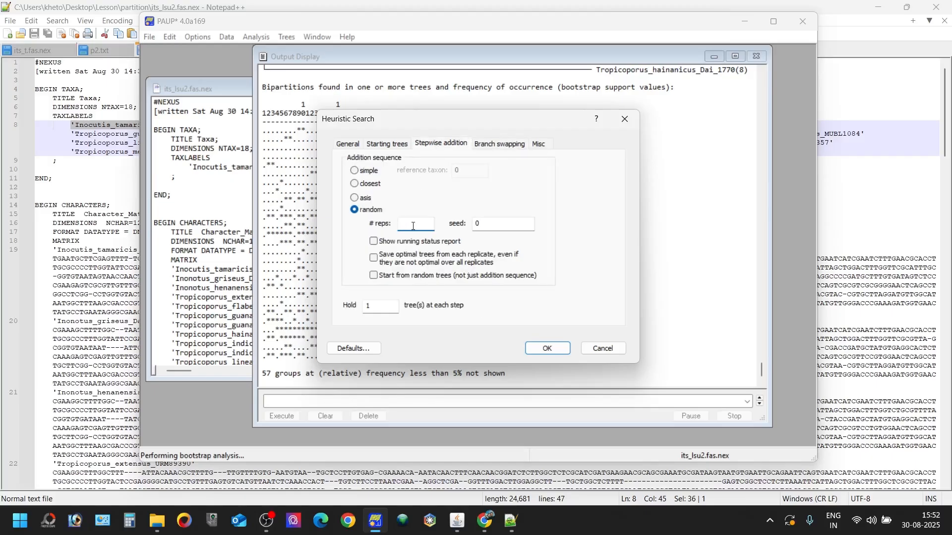
click(543, 352)
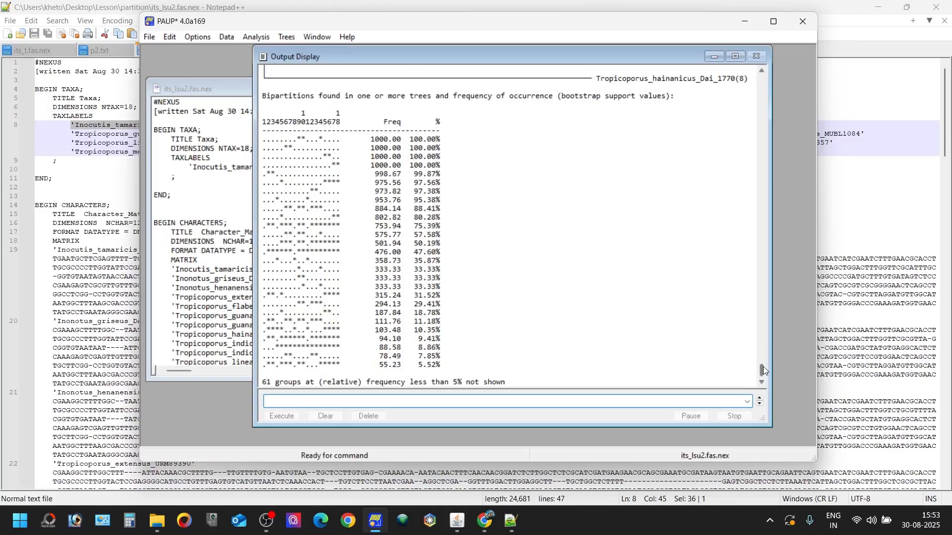
drag(762, 368, 766, 347)
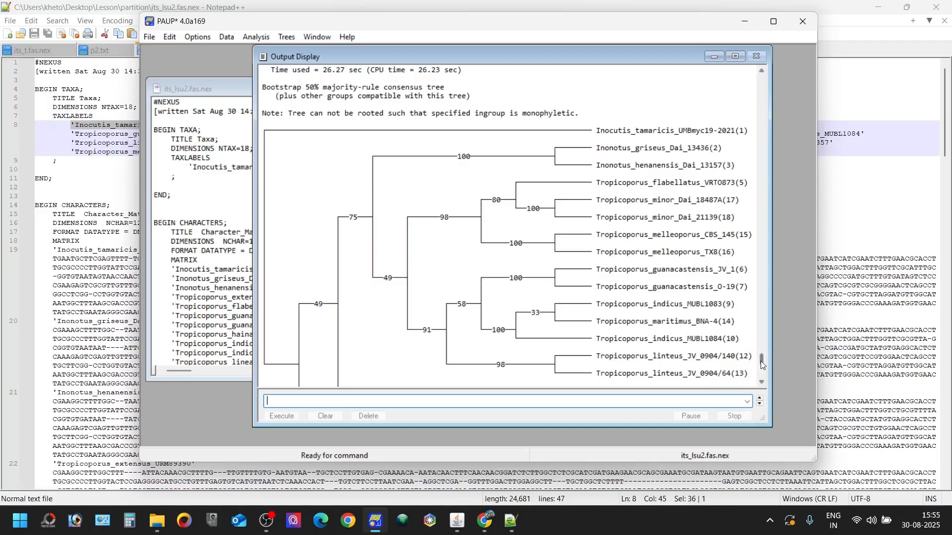
drag(760, 361, 760, 374)
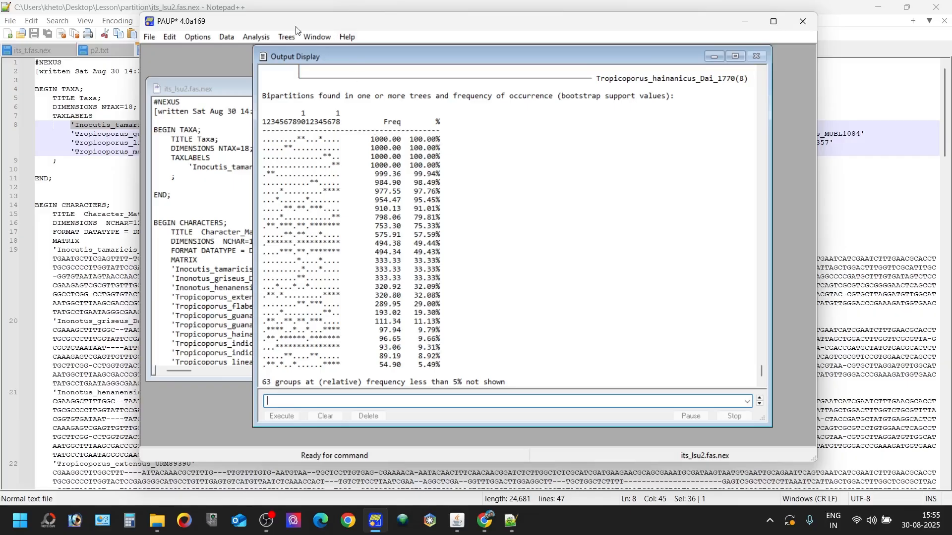
click(266, 39)
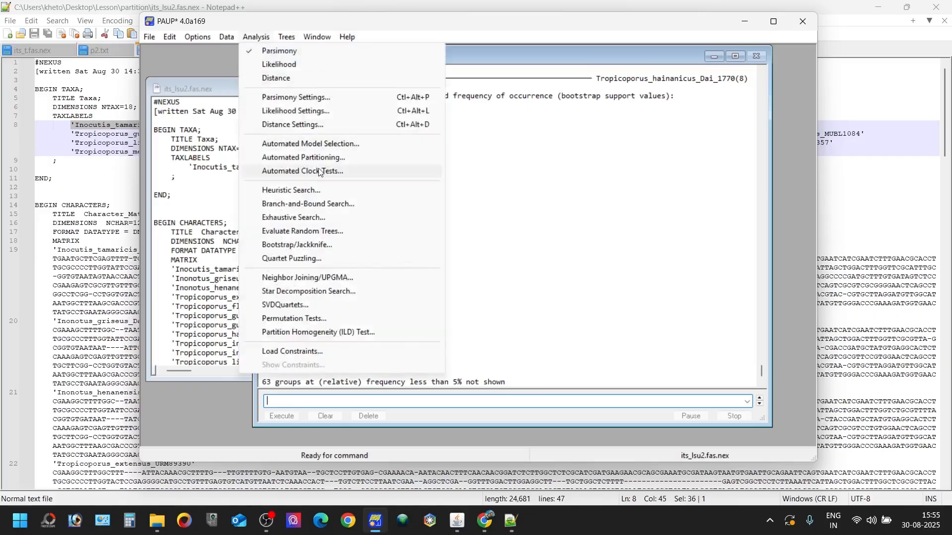
mouse_move(278, 41)
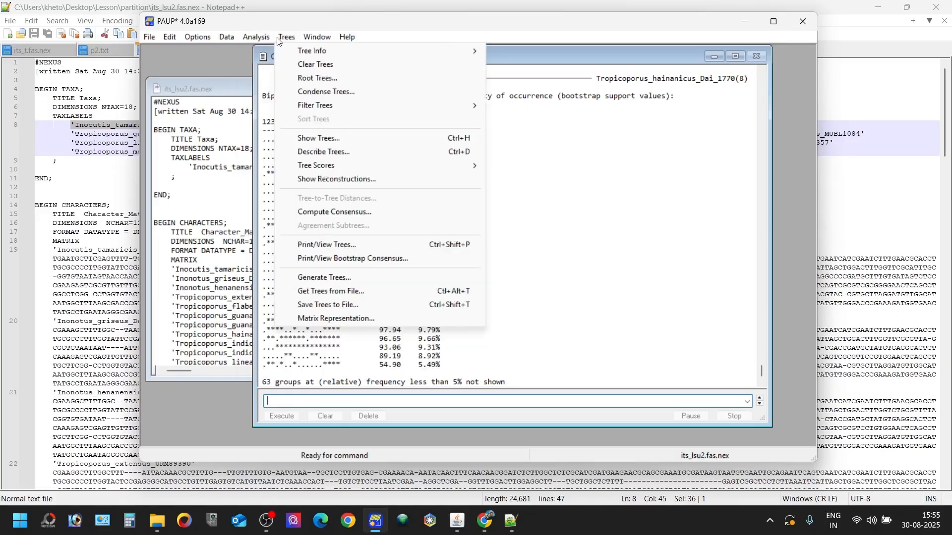
click(555, 318)
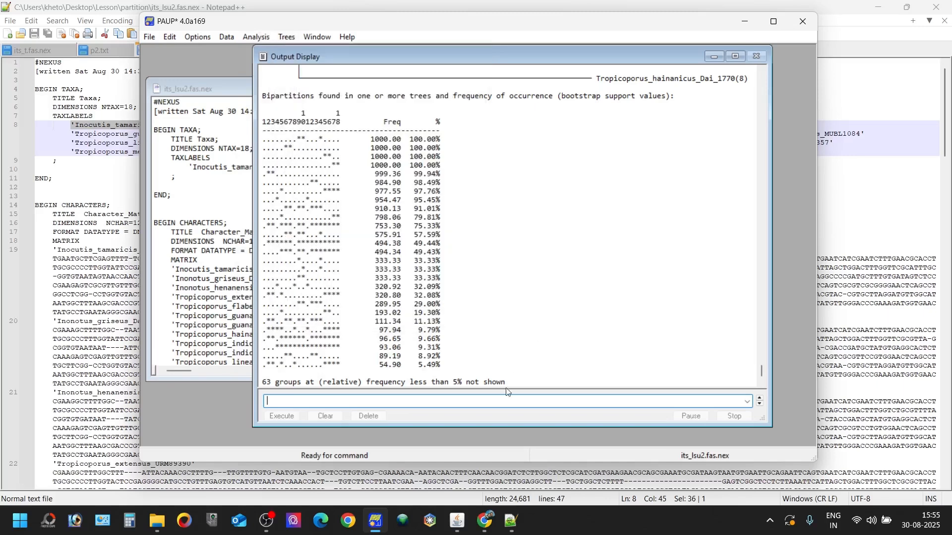
- Save the bootstrap consensus tree by executing "savetree file=mp_bs.tree from=1 to=1 savebootp=nodelabels;"
text(savetree file=mp_bs.tree)
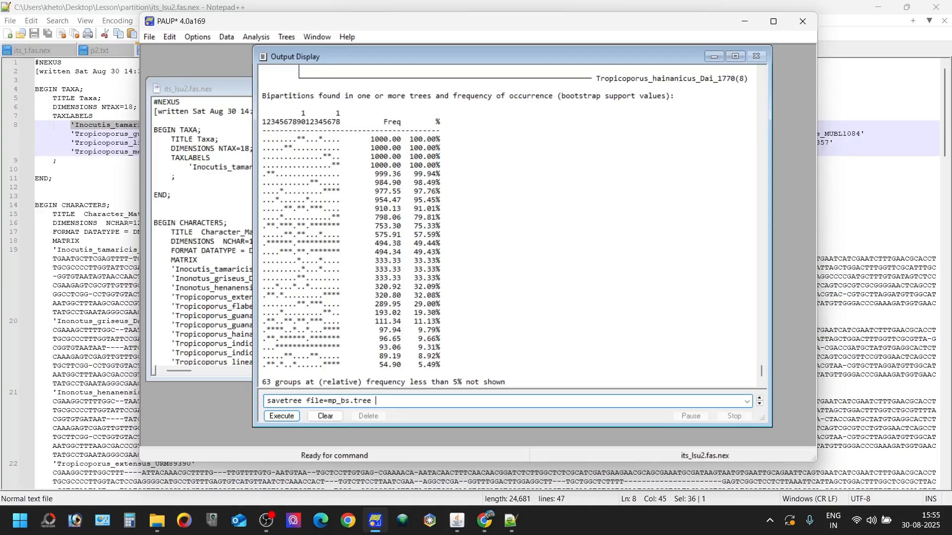
text(1=)
text(to)
key(BackSpace)
key(BackSpace)
key(BackSpace)
key(BackSpace)
text(=1 to=1 savebootp=bra)
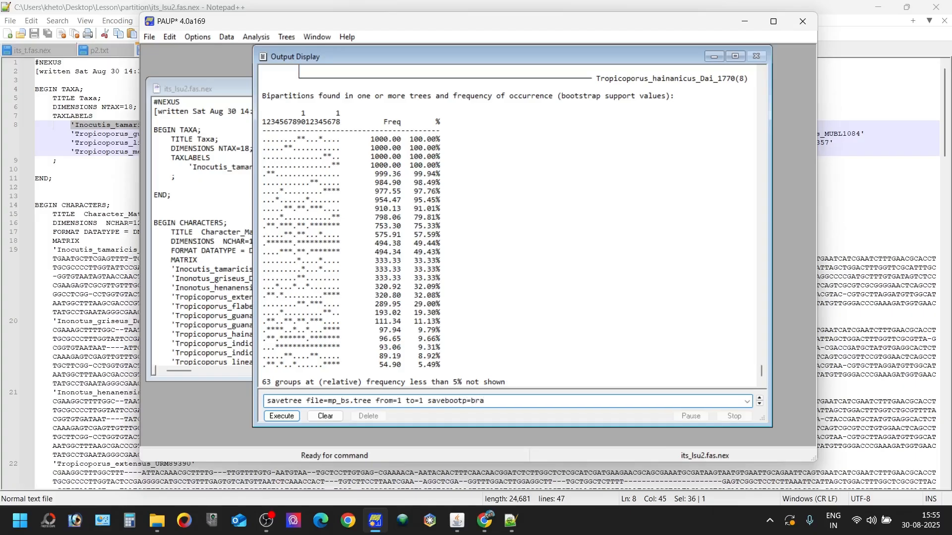
key(BackSpace)
key(BackSpace)
key(BackSpace)
text(nodelabels;)
key(Return)
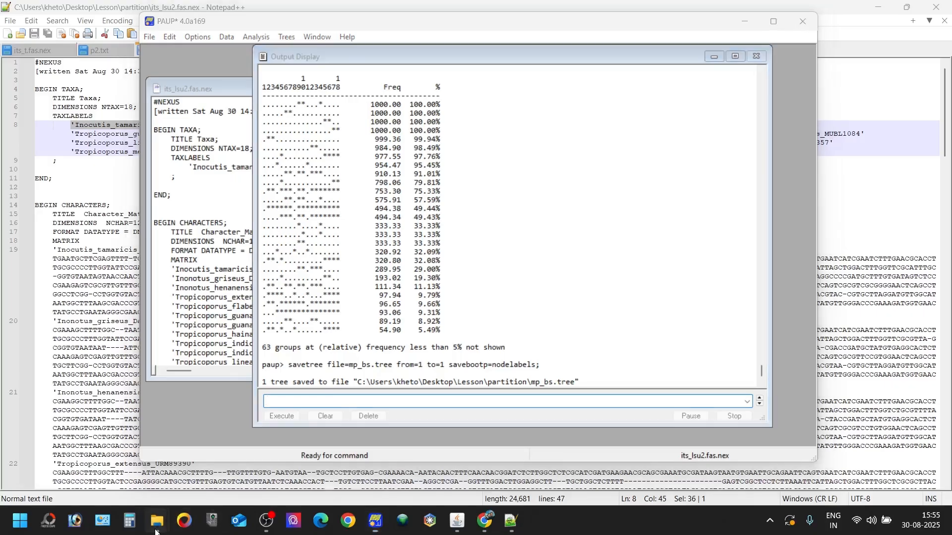
- Open the mp_bs tree file from the partition folder in FigTree, naming the node values "mp_bs"
mouse_move(157, 521)
mouse_move(208, 471)
click(111, 464)
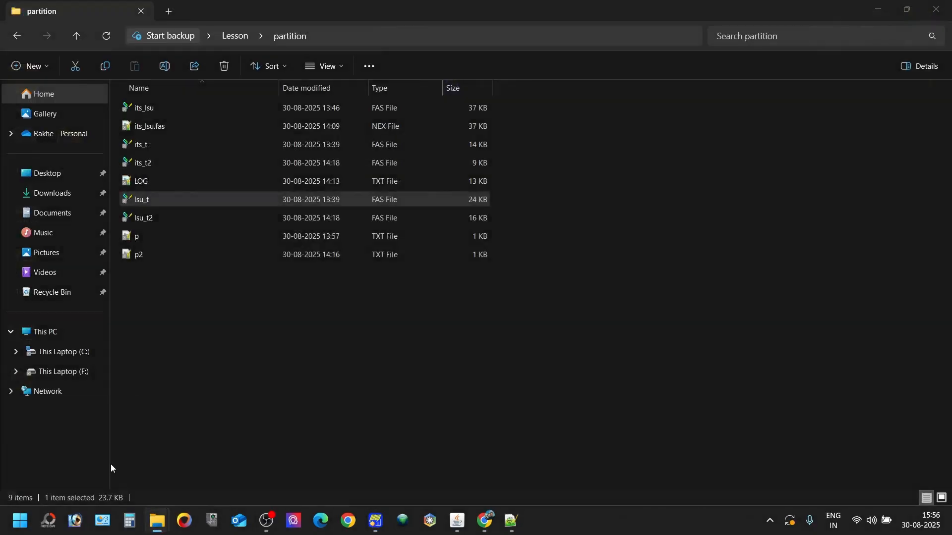
double_click(179, 203)
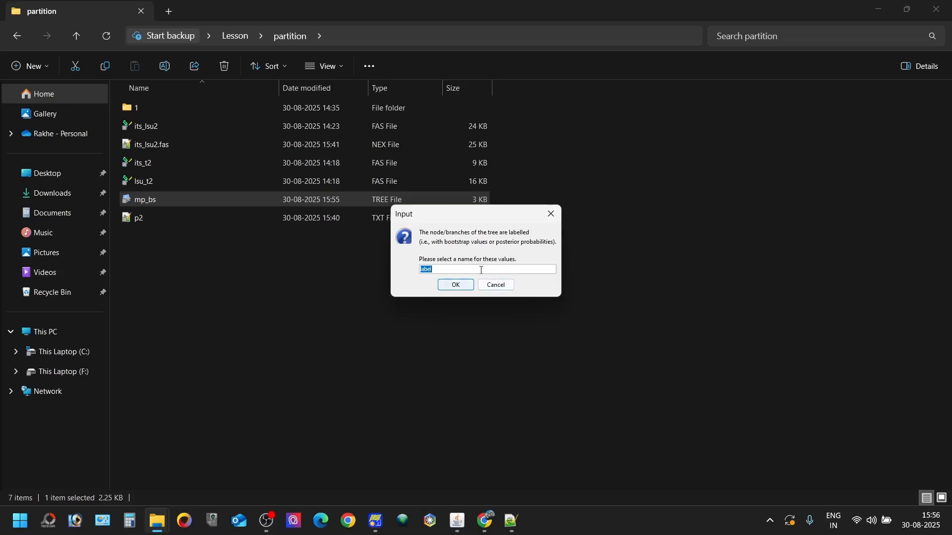
text(mp_bstree)
key(BackSpace)
key(BackSpace)
key(BackSpace)
key(Return)
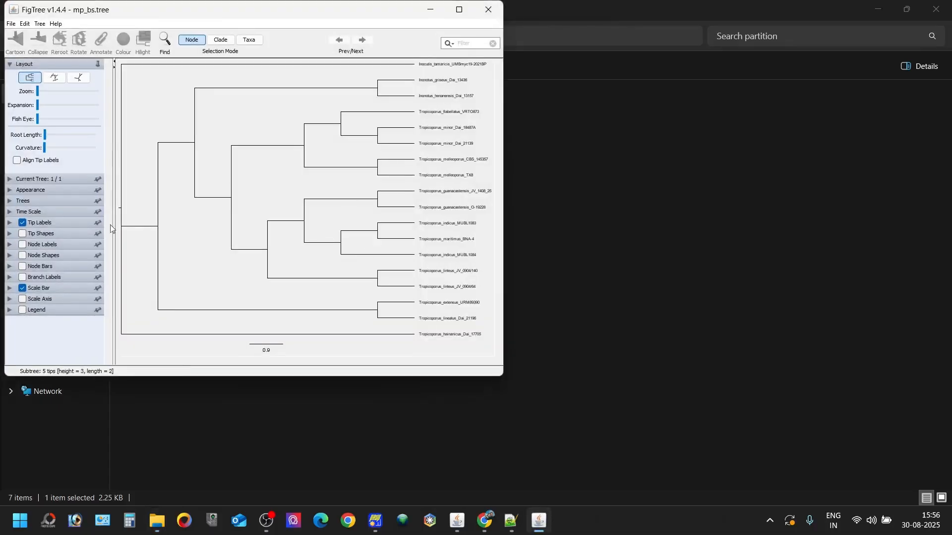
- Turn on the node labels and have them display the mp_bs bootstrap values
click(23, 245)
click(10, 244)
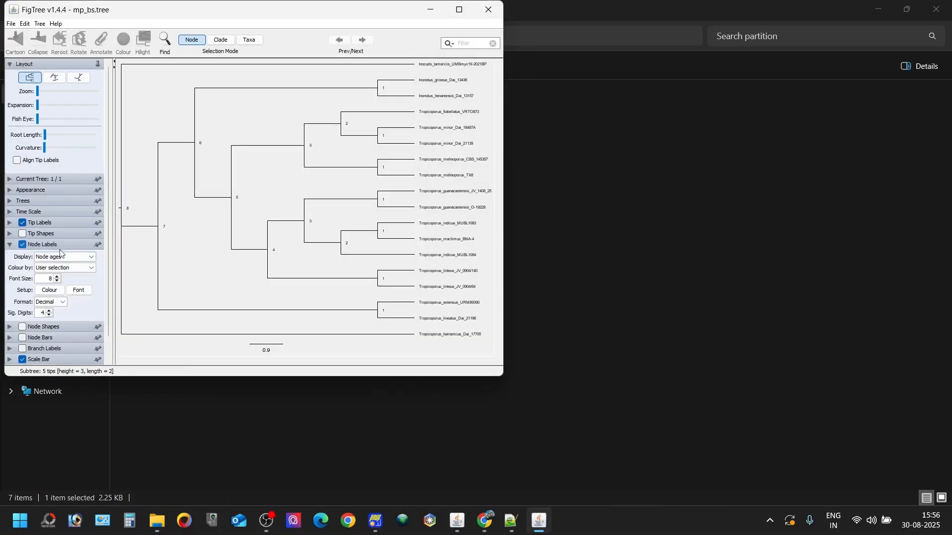
click(64, 256)
click(56, 300)
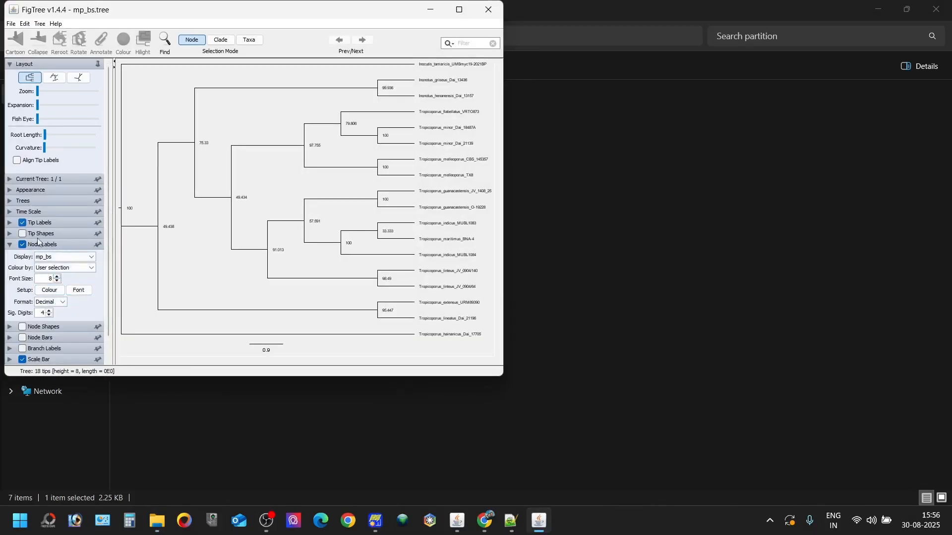
- Enlarge the node labels, set the tip labels to size 14, and reroot the tree on the Inocutis_tamaricis branch before closing it
double_click(57, 276)
double_click(57, 276)
click(10, 222)
triple_click(57, 255)
triple_click(57, 254)
click(459, 10)
click(55, 38)
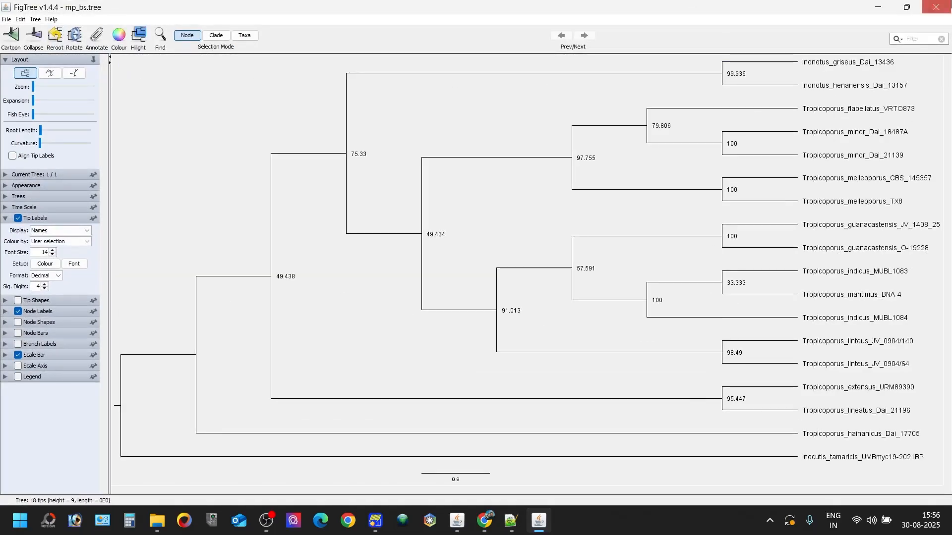
click(936, 7)
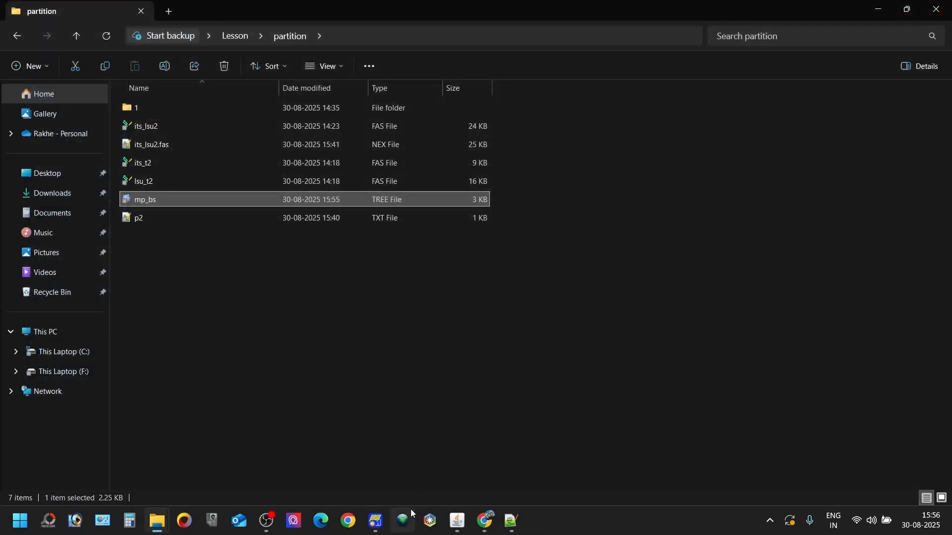
- Switch back to PAUP* and run a parsimony heuristic search with 1000 random-addition replicates, keeping only optimal trees
click(375, 521)
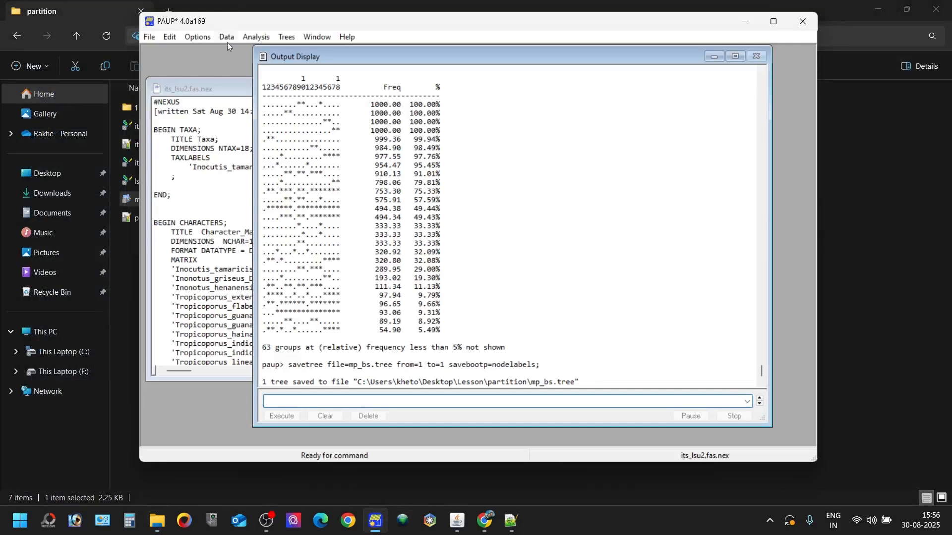
click(256, 37)
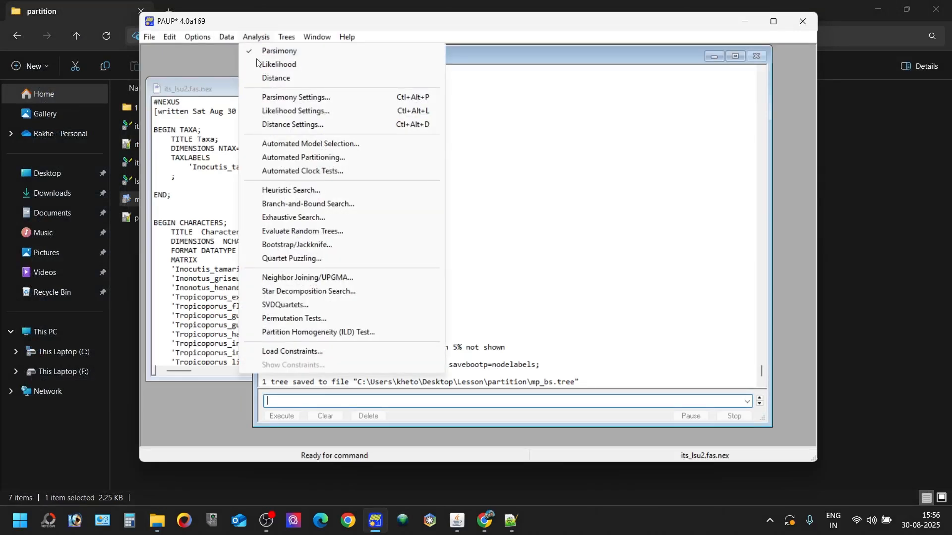
click(297, 191)
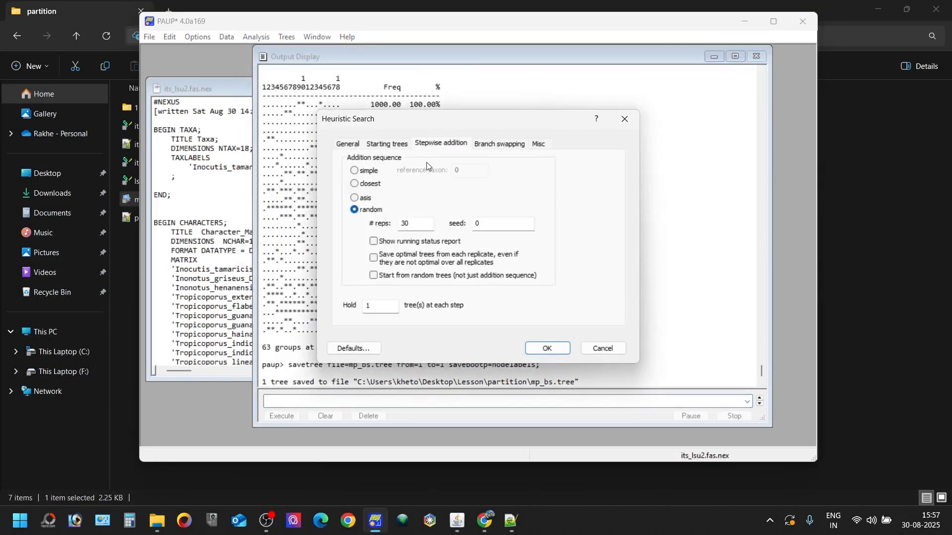
double_click(415, 222)
text(1000)
click(395, 149)
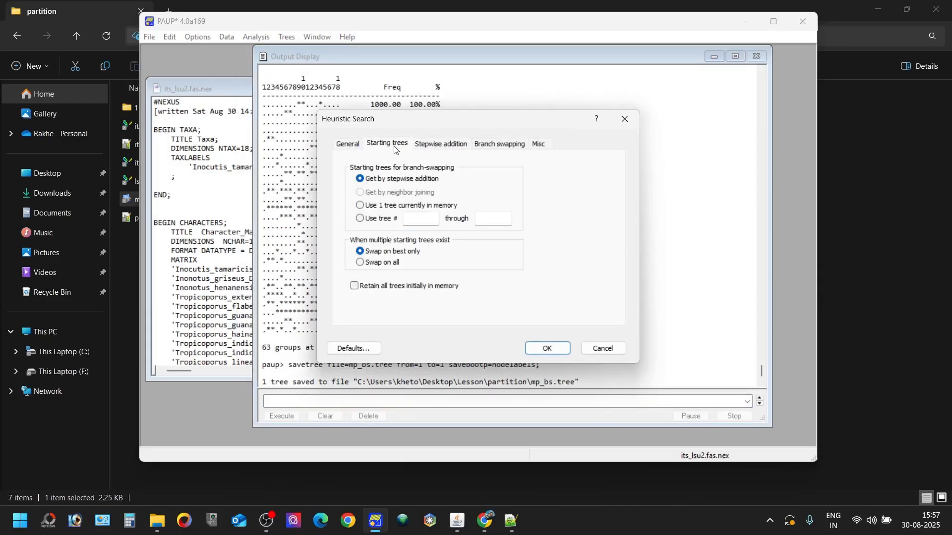
click(358, 149)
click(507, 163)
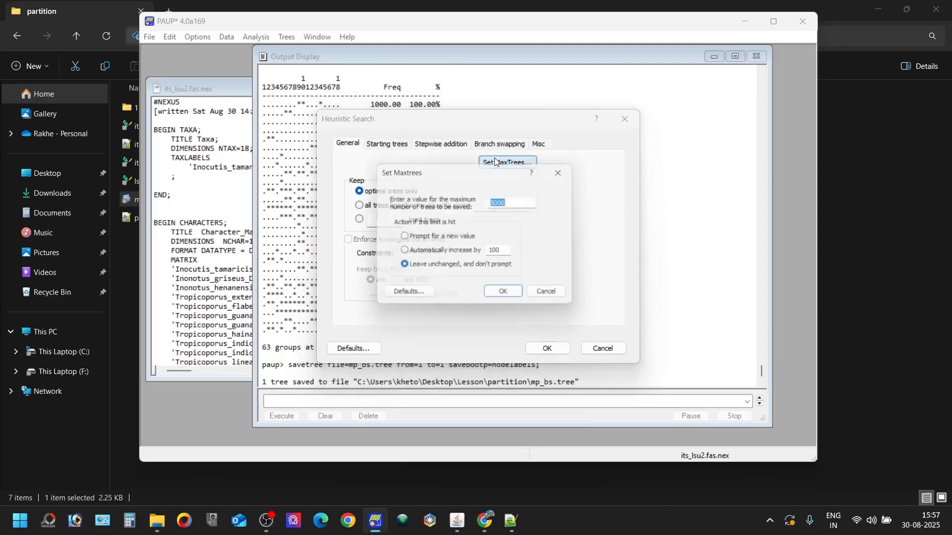
click(567, 171)
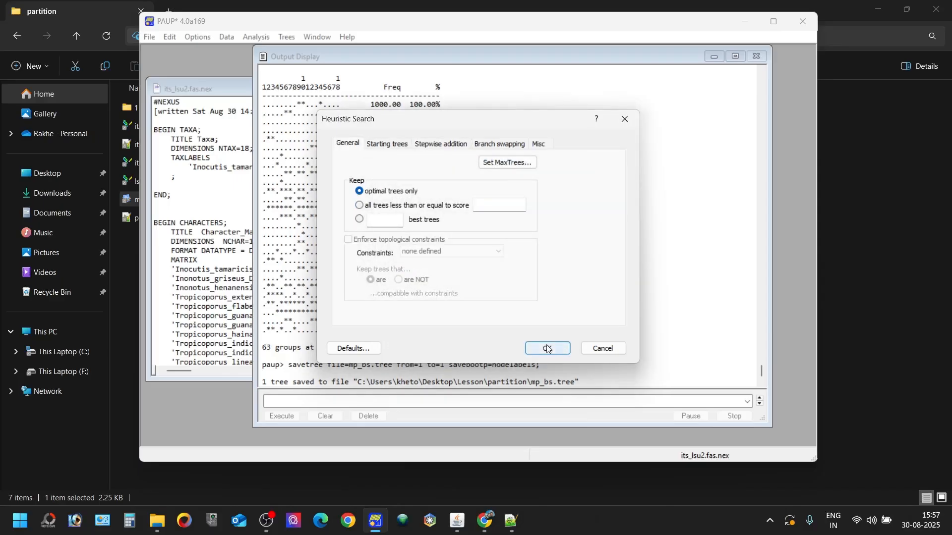
click(548, 348)
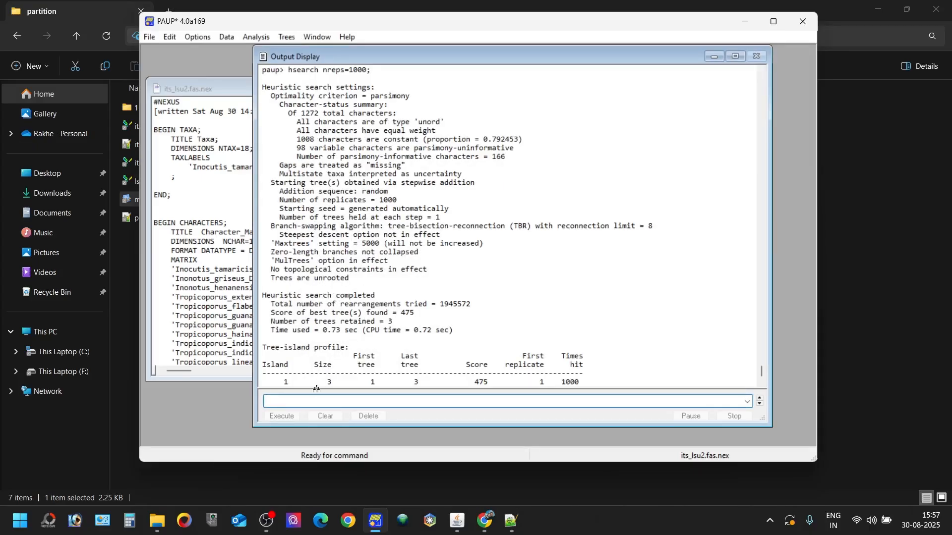
- Save the most parsimonious trees with branch lengths by executing "savetree file=brlen.tree brlen=yes;"
text(savetree brl)
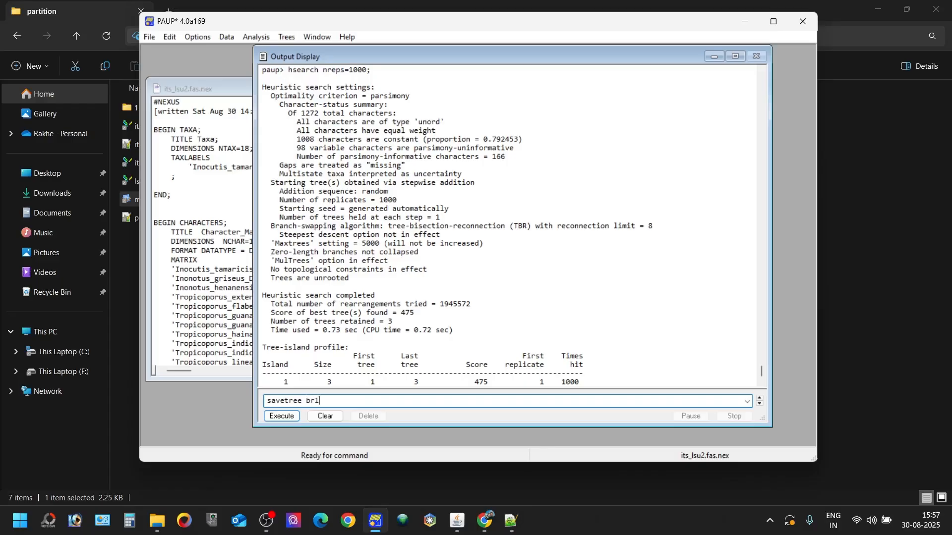
text(en=yes;)
key(Left)
key(Left)
key(Left)
text(filre)
key(BackSpace)
key(BackSpace)
text(e=brlen.tree)
key(Return)
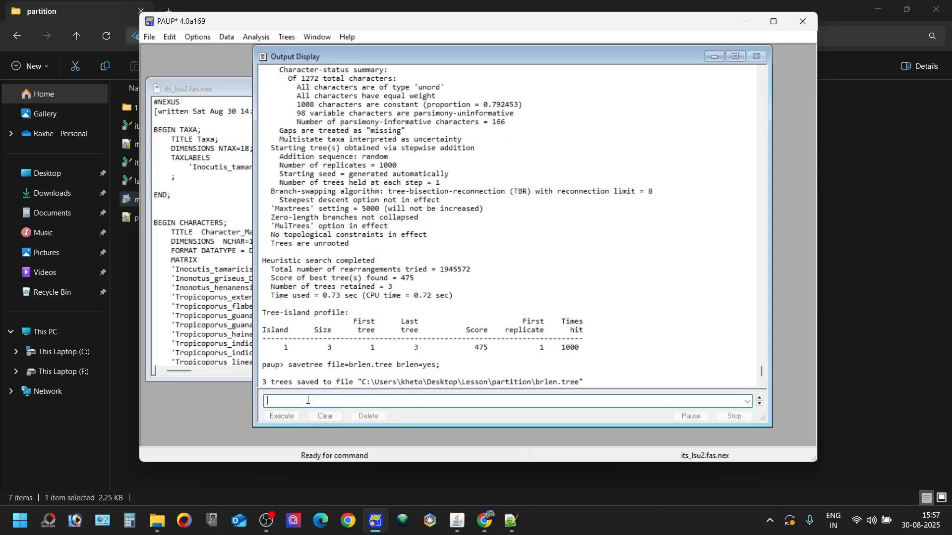
- Exit PAUP*, inspect the brlen tree file in FigTree, and close the tree viewer and the folder
click(805, 28)
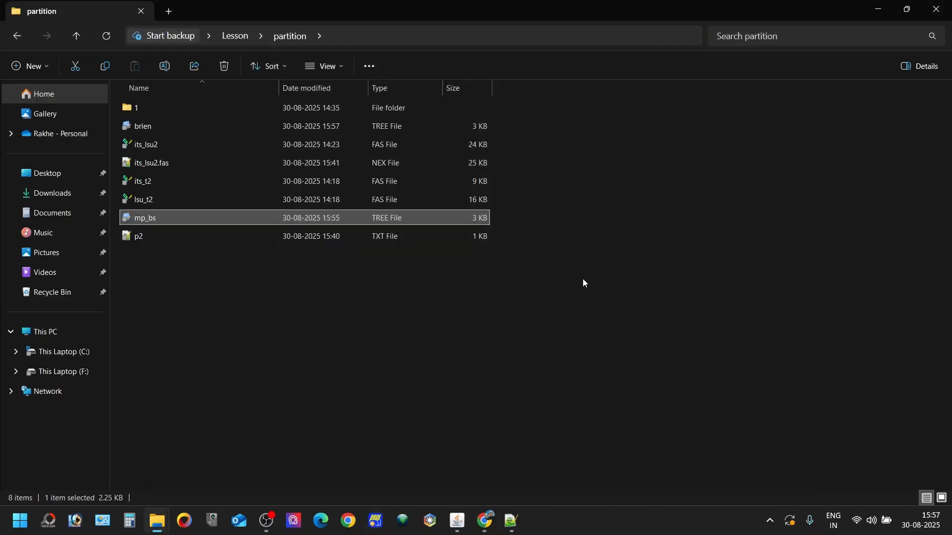
double_click(308, 127)
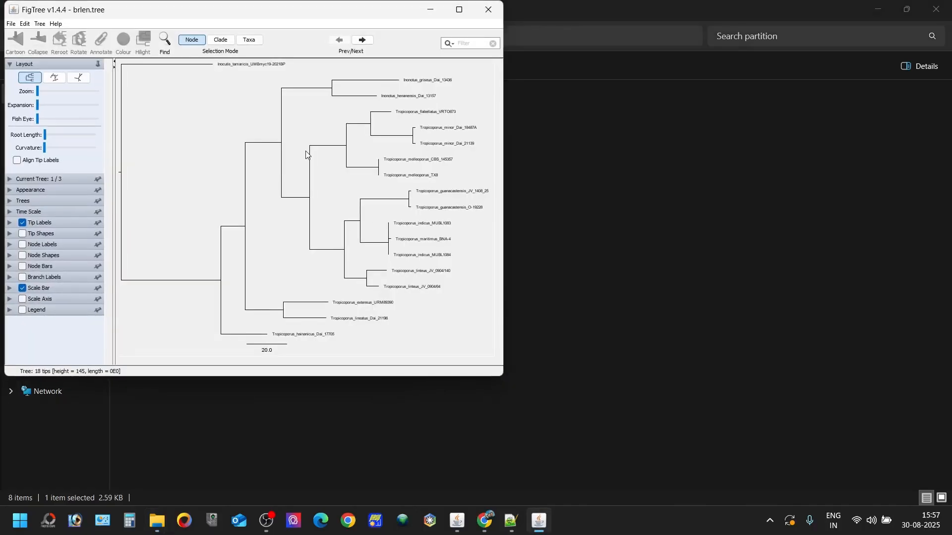
click(488, 9)
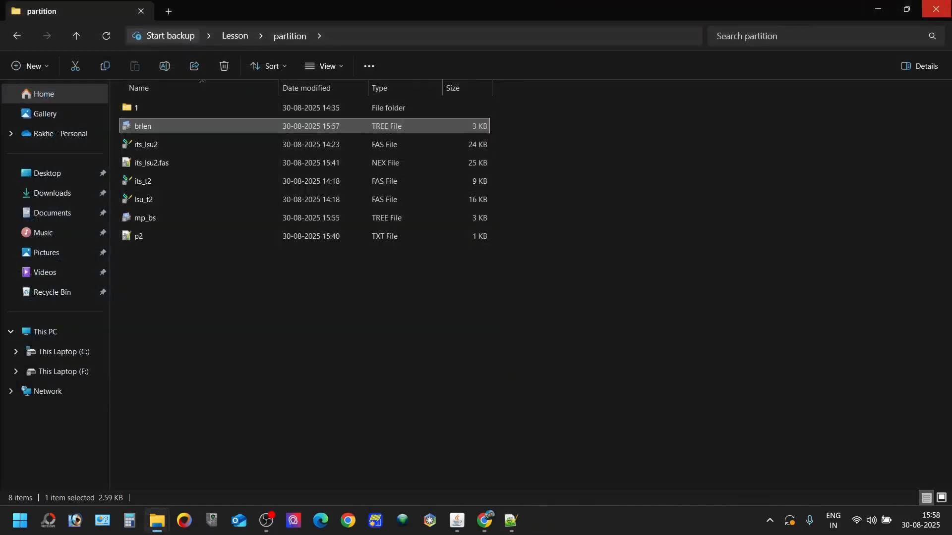
click(940, 4)
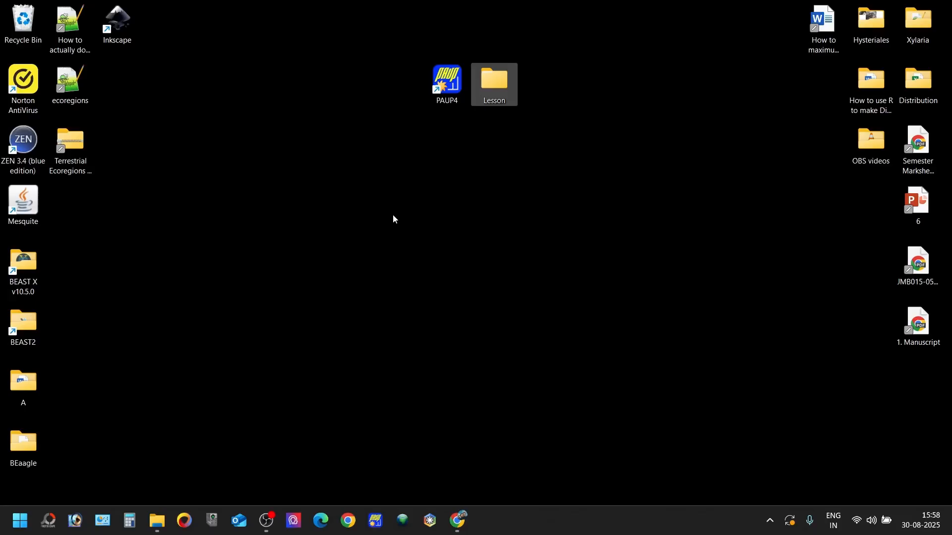
click(394, 218)
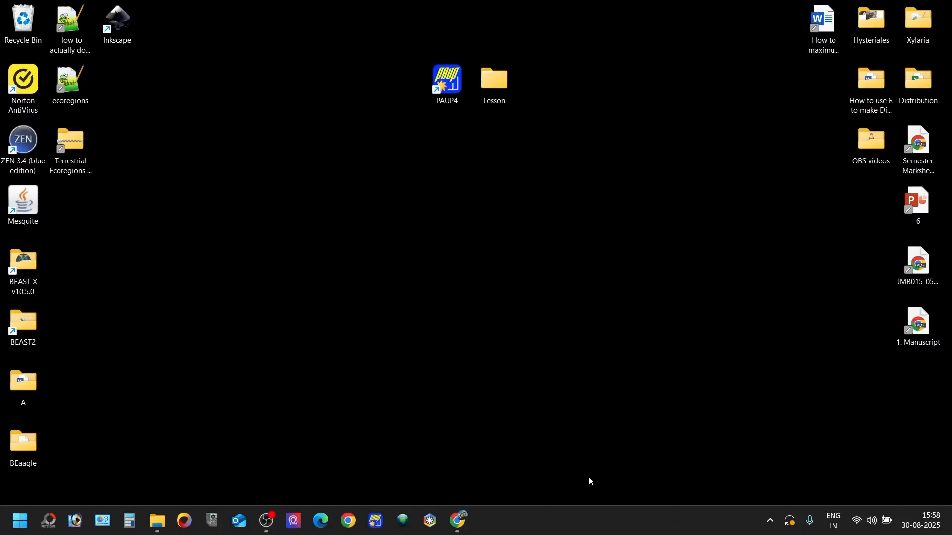